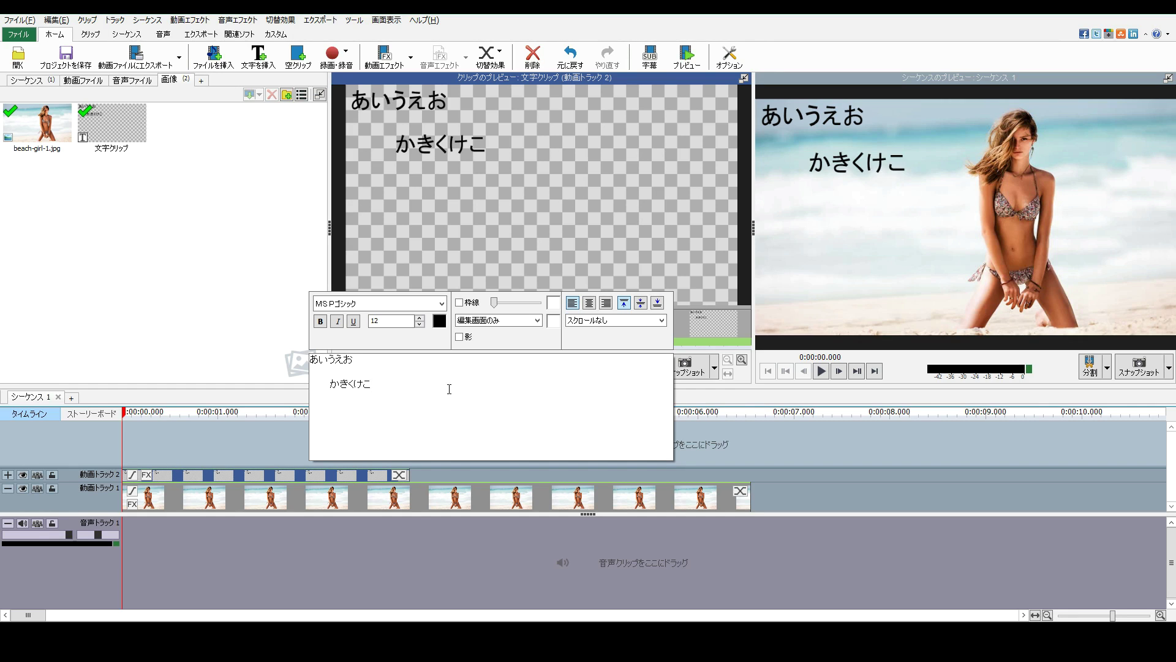
- Try the text clip on video track 1, and restore it as an overlay above the image clip at the timeline start
left_click_drag(264, 475, 232, 501)
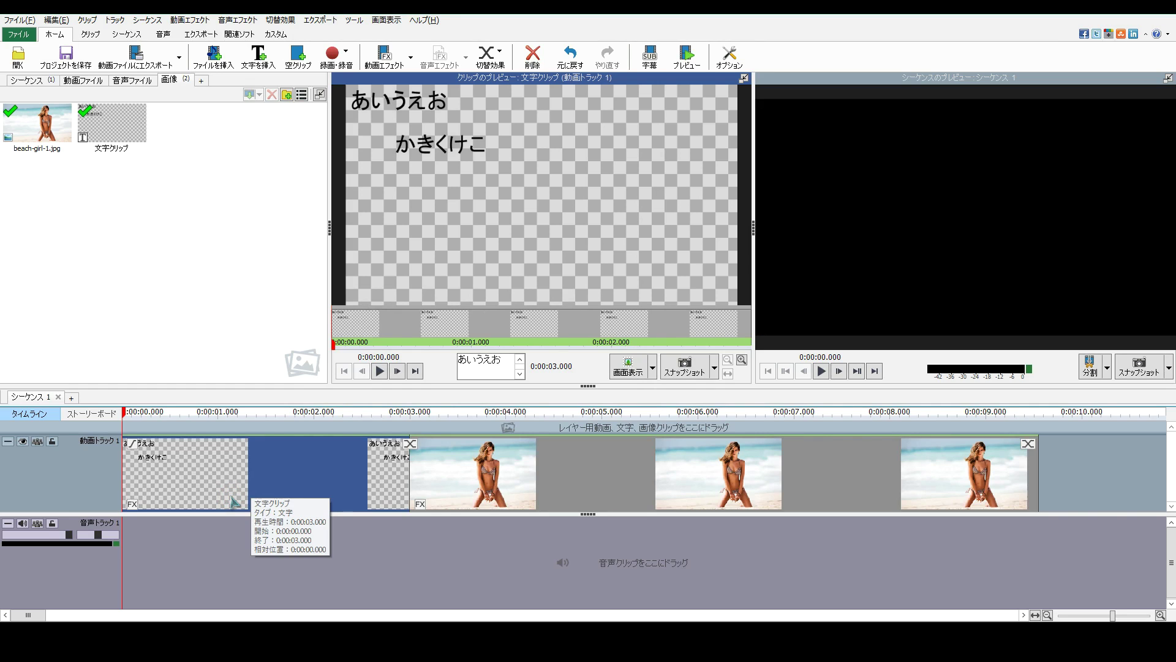
mouse_move(124, 414)
left_mouse_down()
mouse_move(360, 413)
mouse_move(456, 425)
mouse_move(123, 422)
left_mouse_up()
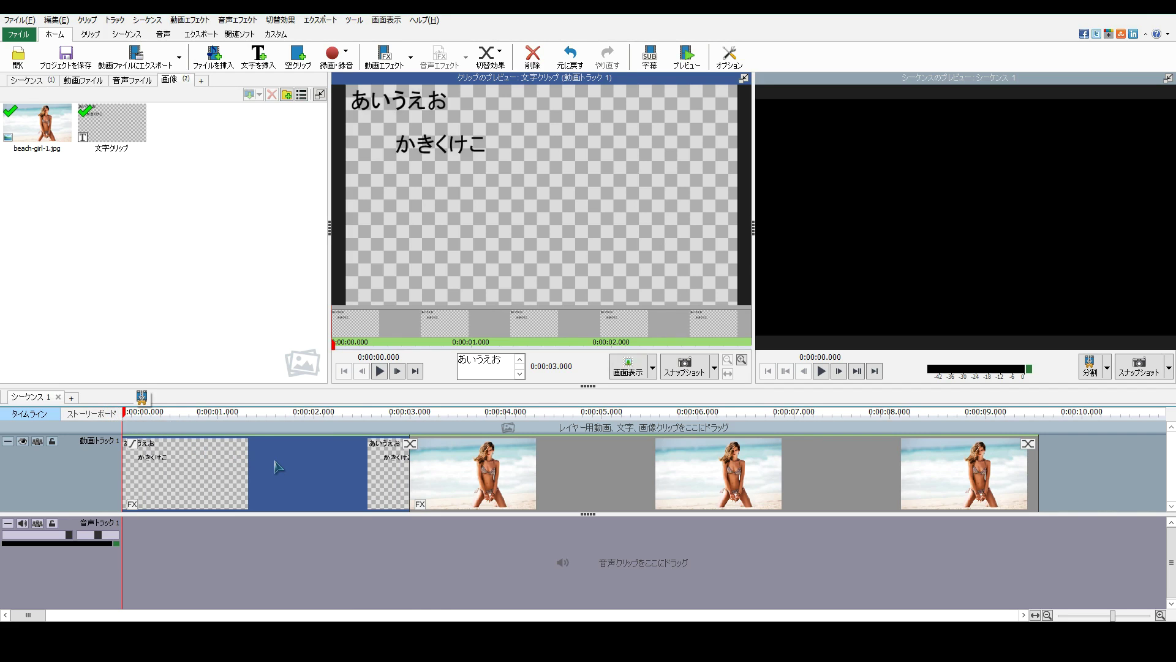
left_click_drag(279, 467, 273, 436)
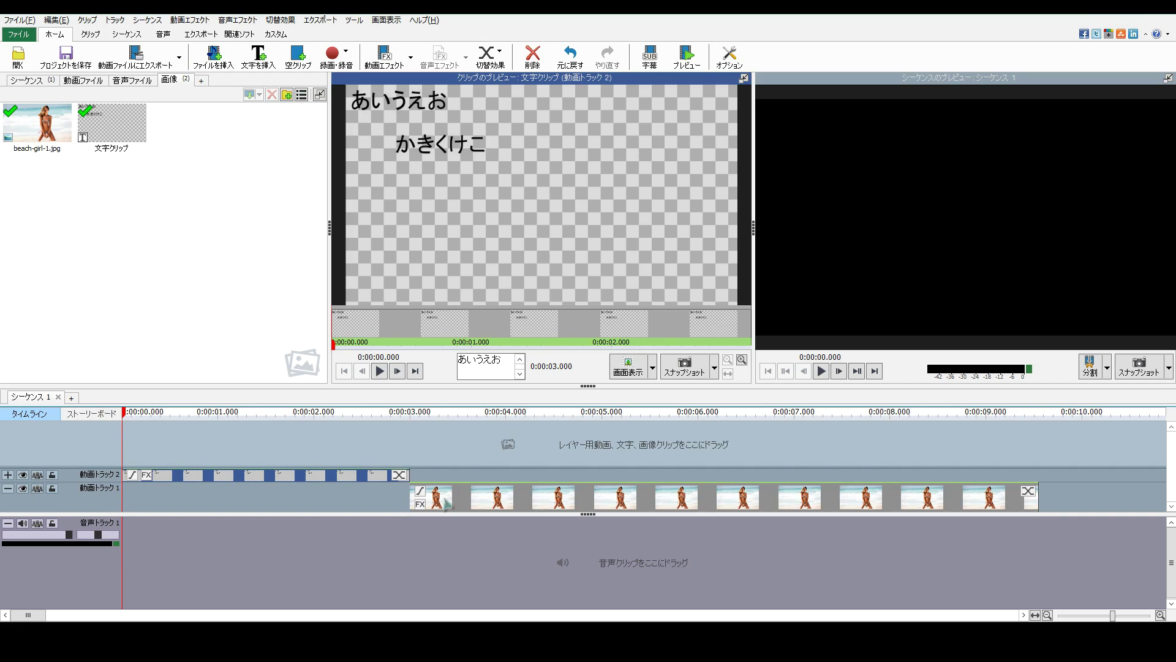
left_click_drag(516, 501, 233, 490)
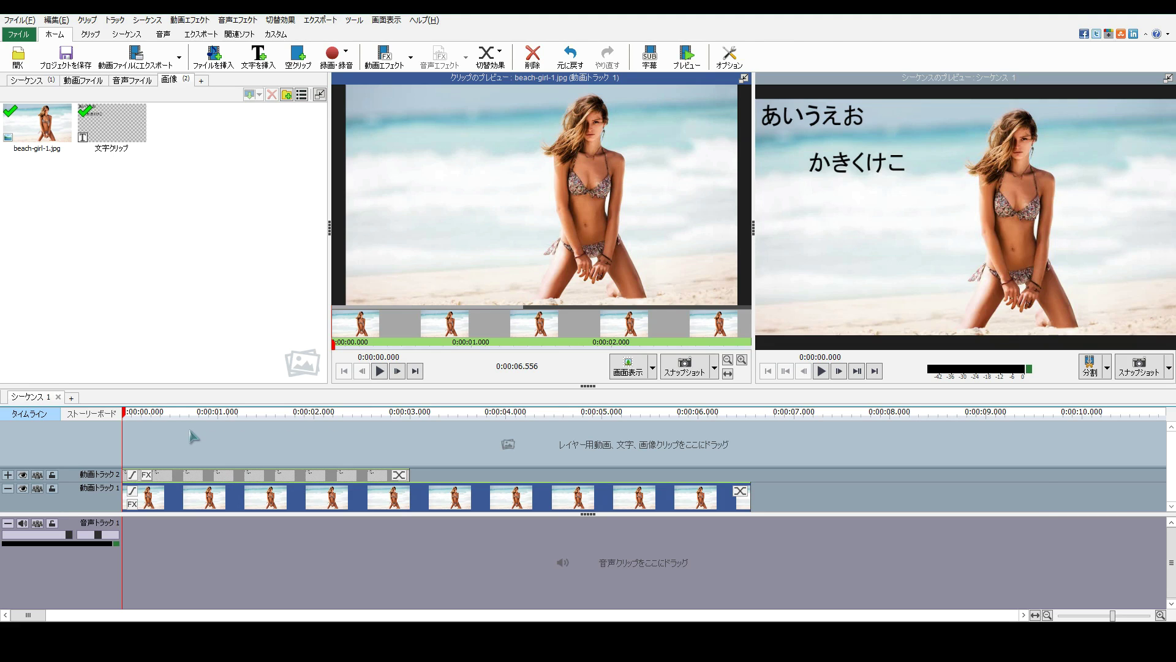
- Open the text of the clip on video track 2 for editing
left_click(208, 477)
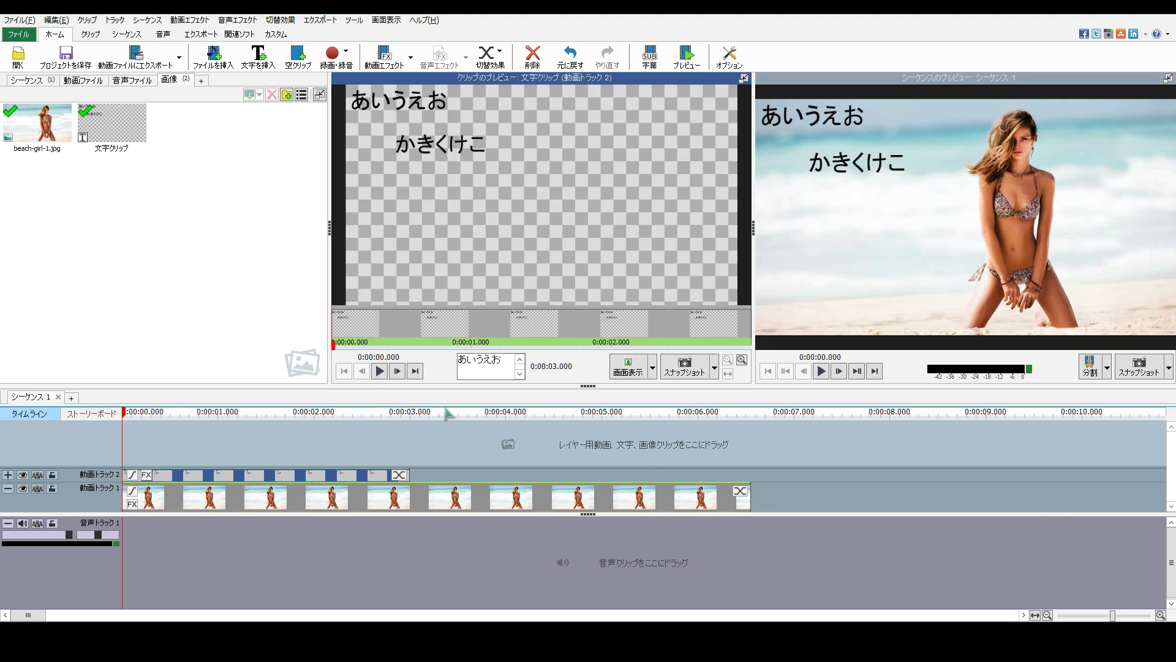
left_click(488, 372)
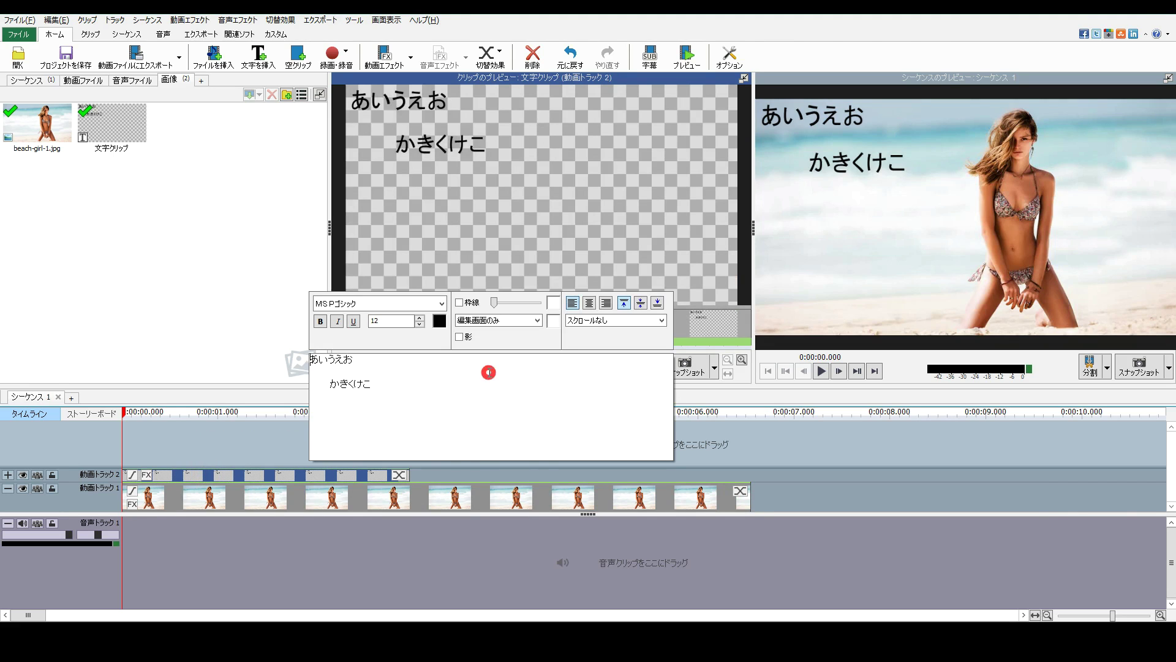
- Try the 文字の背景 and 全体の背景 background modes on the text clip, and restore 編集画面のみ
left_click(537, 320)
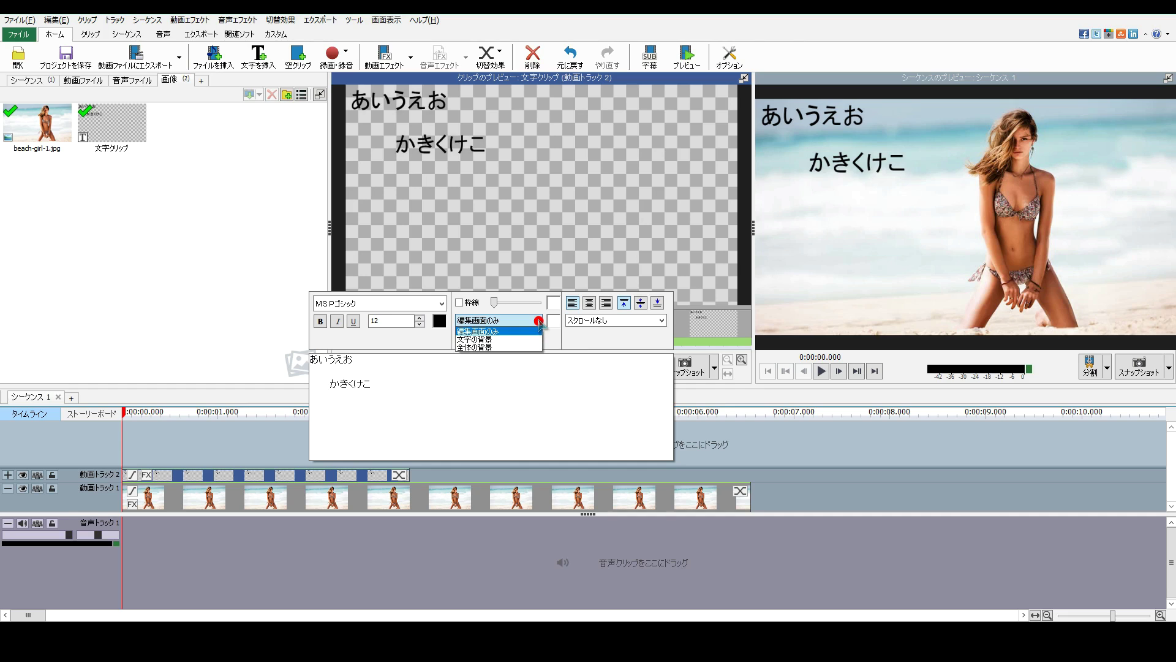
left_click(507, 340)
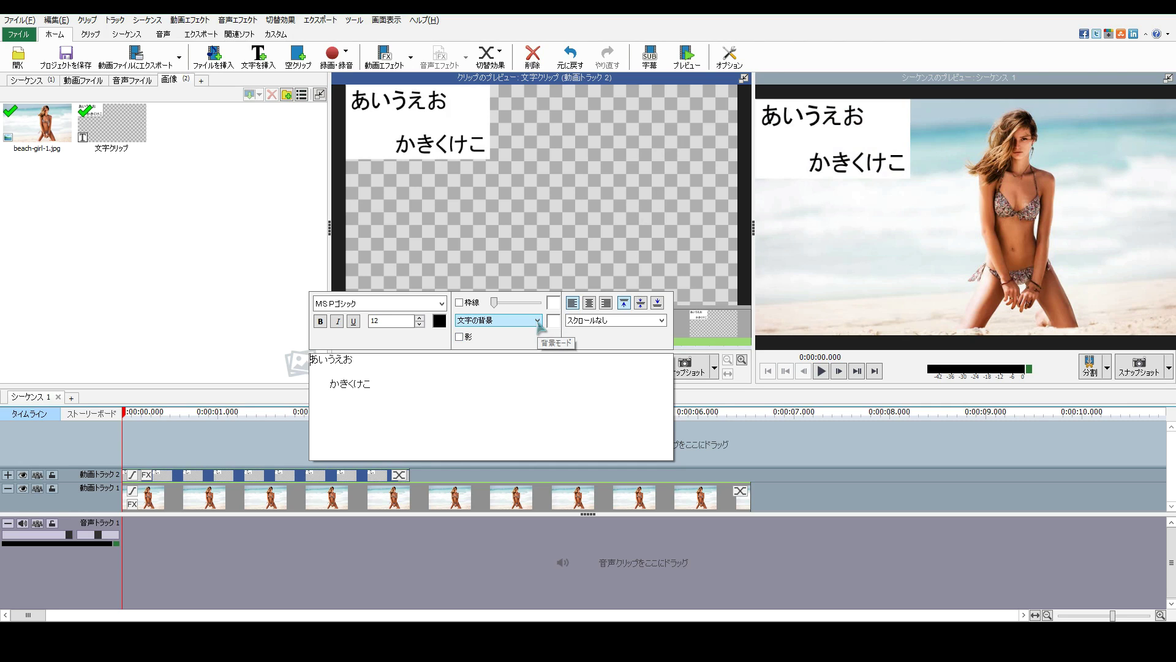
left_click(537, 320)
left_click(525, 347)
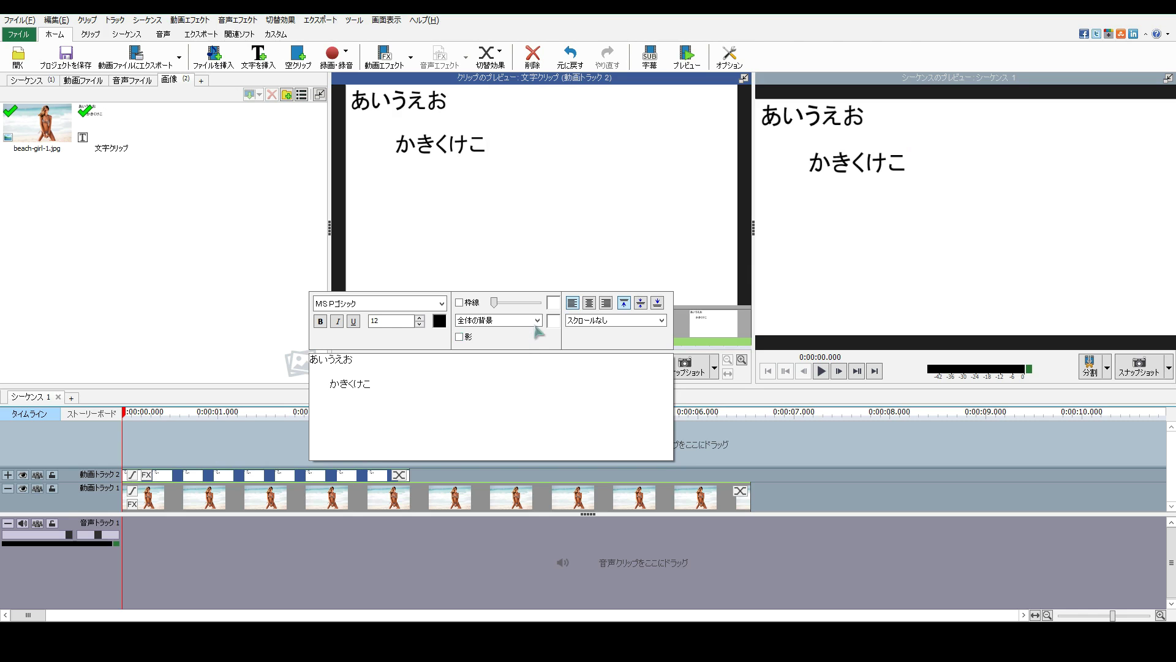
left_click(537, 321)
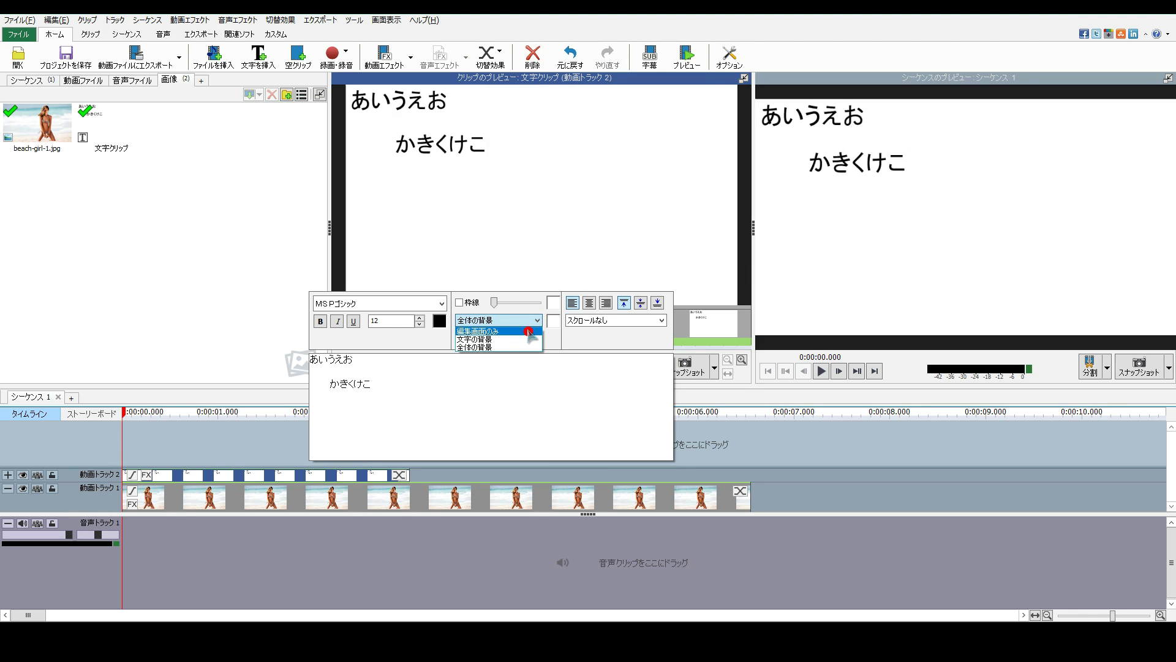
left_click(528, 331)
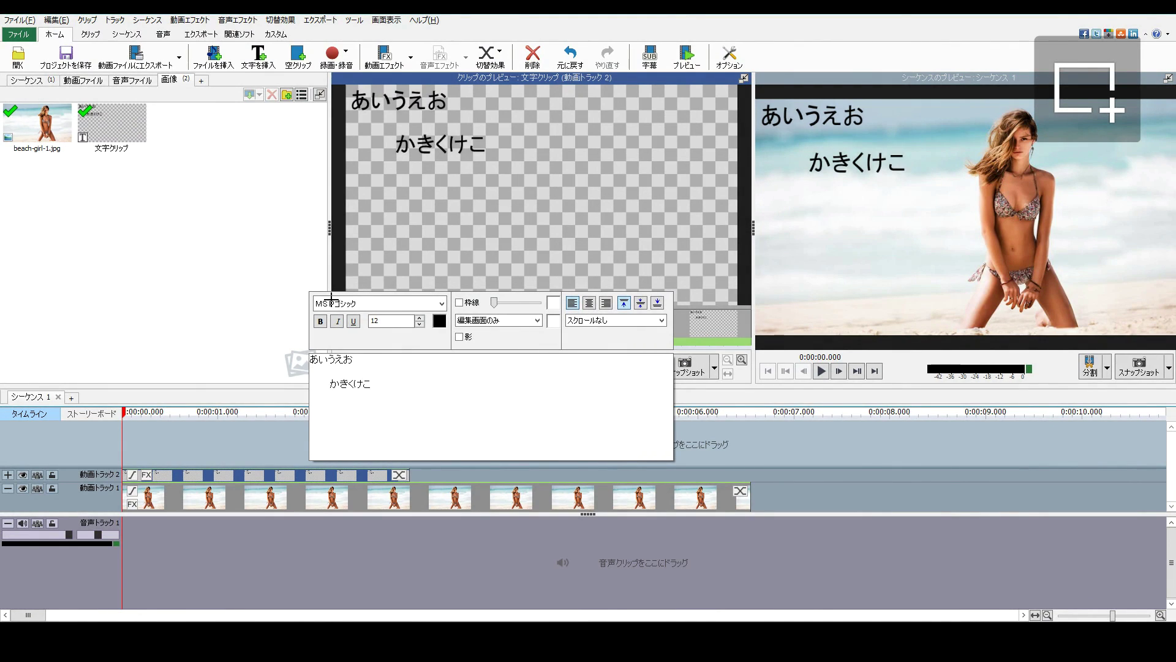
left_click_drag(309, 290, 453, 354)
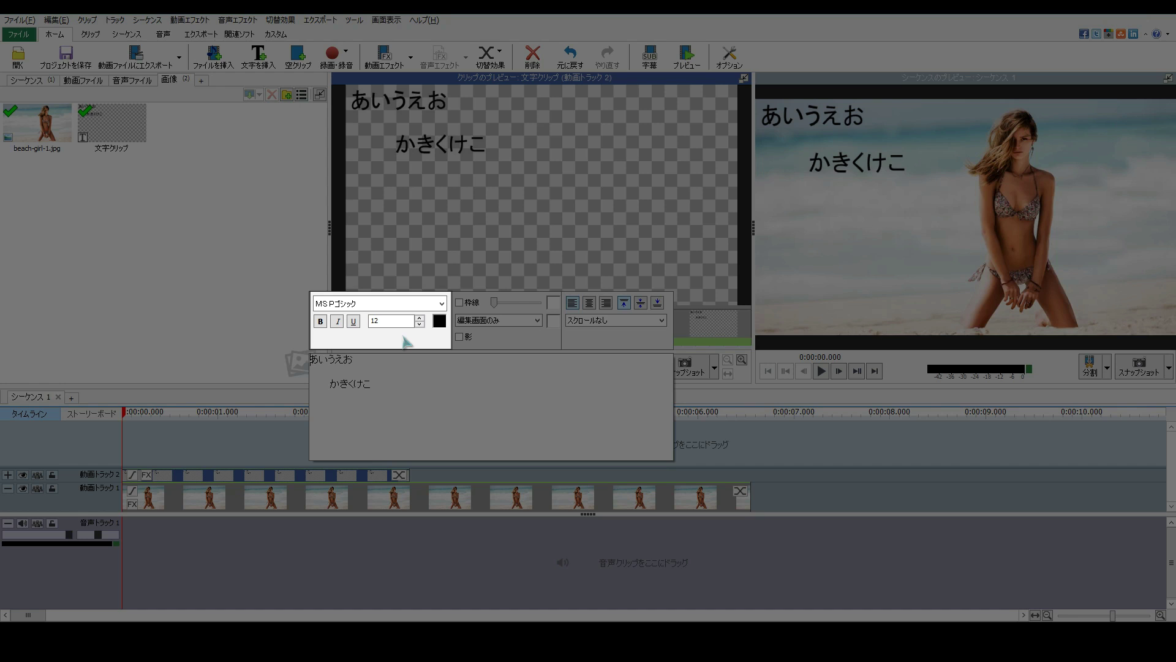
key("Escape")
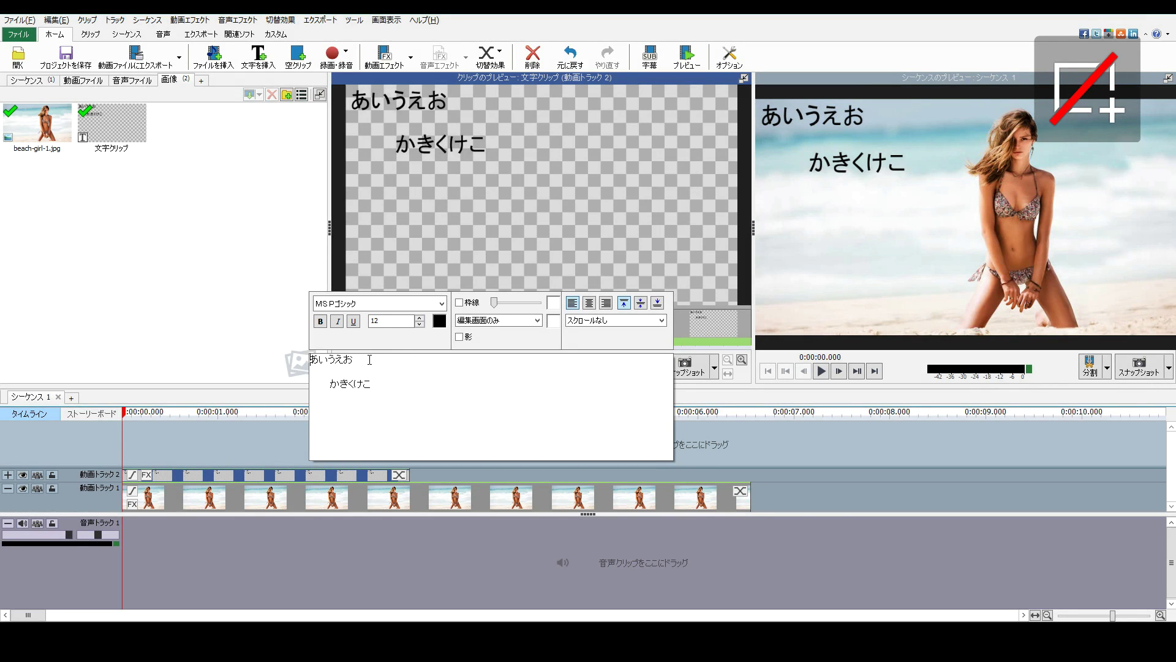
- Set the first line あいうえお to font size 15 and colour it yellow
left_click_drag(355, 360, 312, 361)
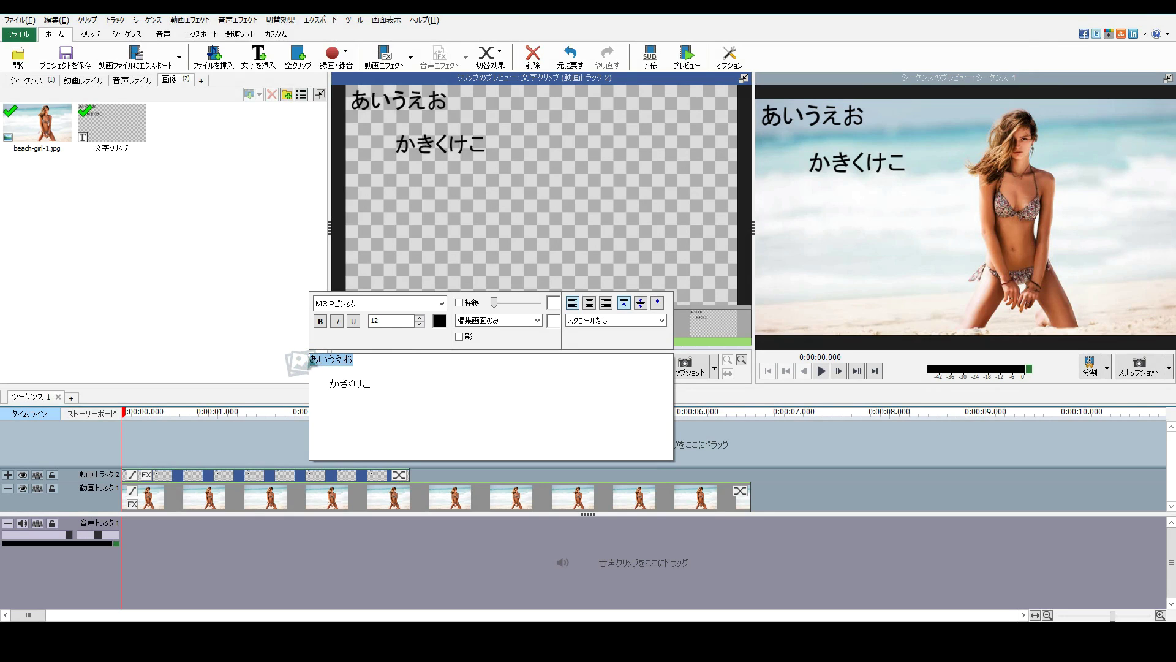
left_click(422, 318)
left_click(421, 318)
left_click(421, 318)
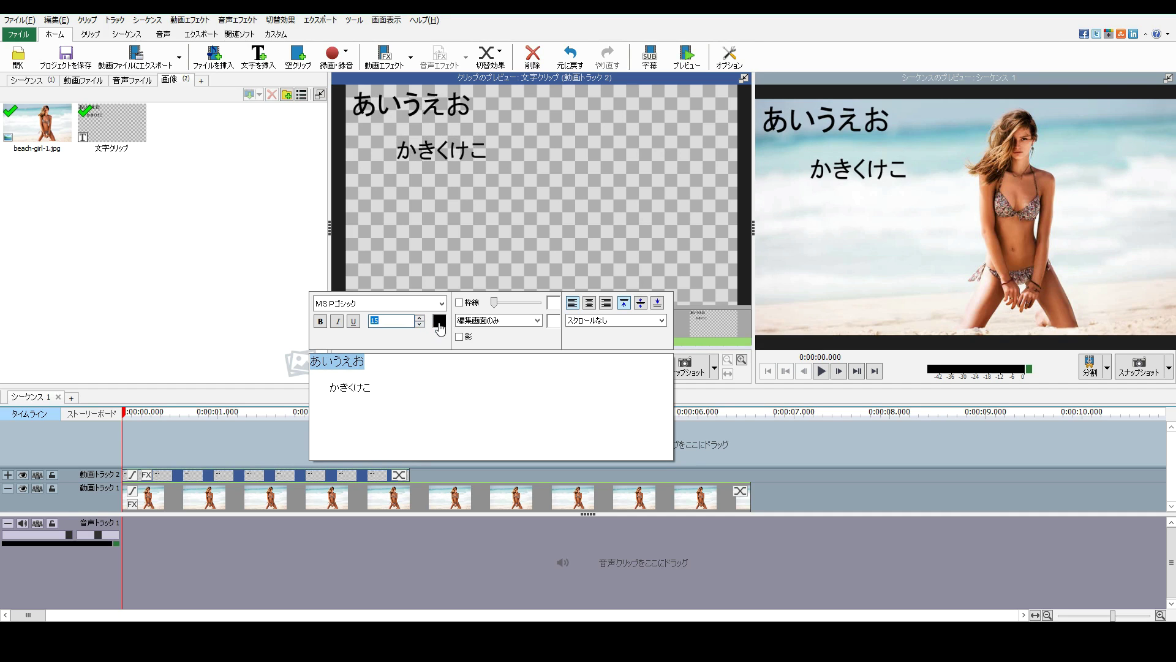
left_click(439, 322)
left_click(364, 262)
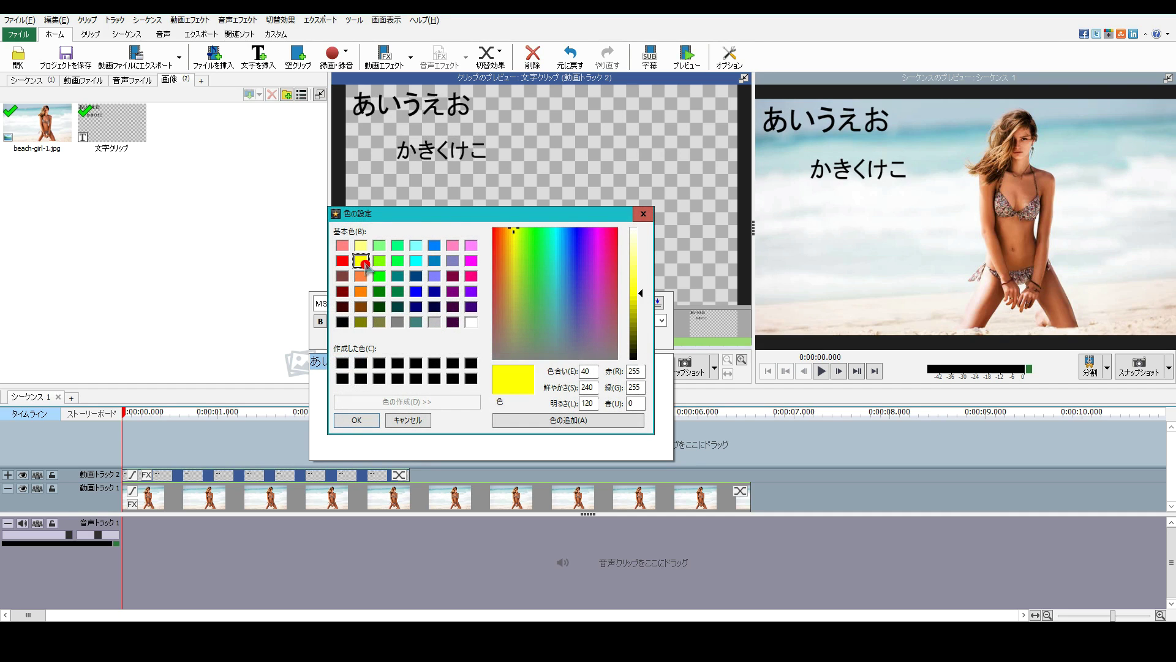
left_click(361, 416)
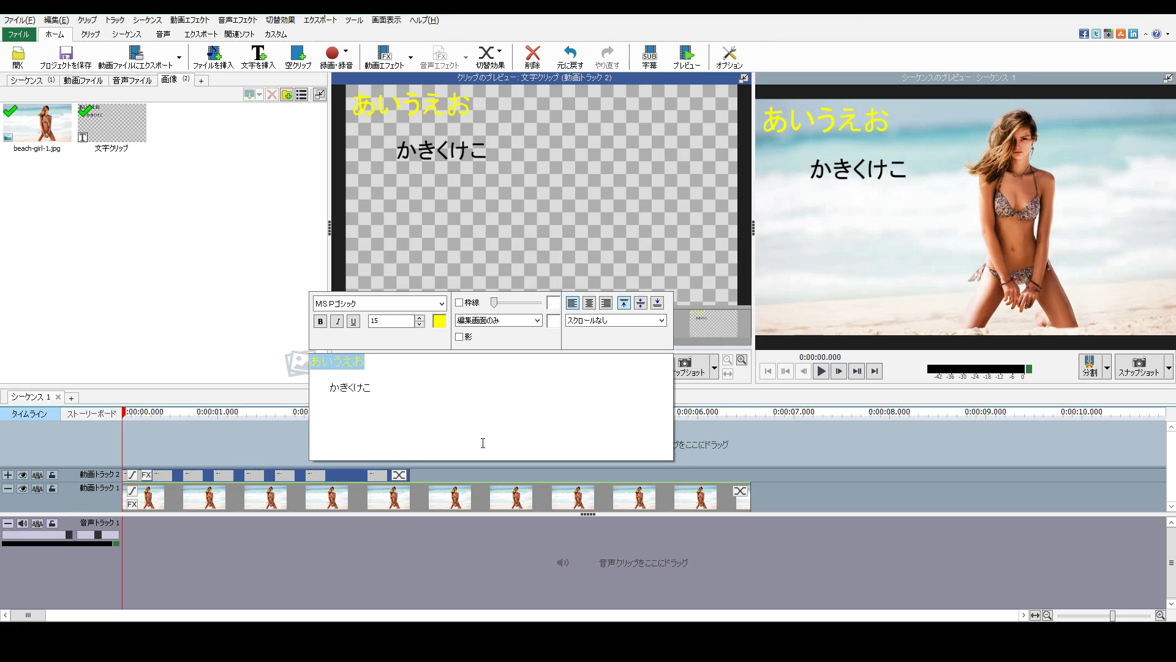
- Change the characters けこ in the second line to the MS P明朝 font with italic and underline
left_click(375, 361)
left_click_drag(374, 386, 357, 386)
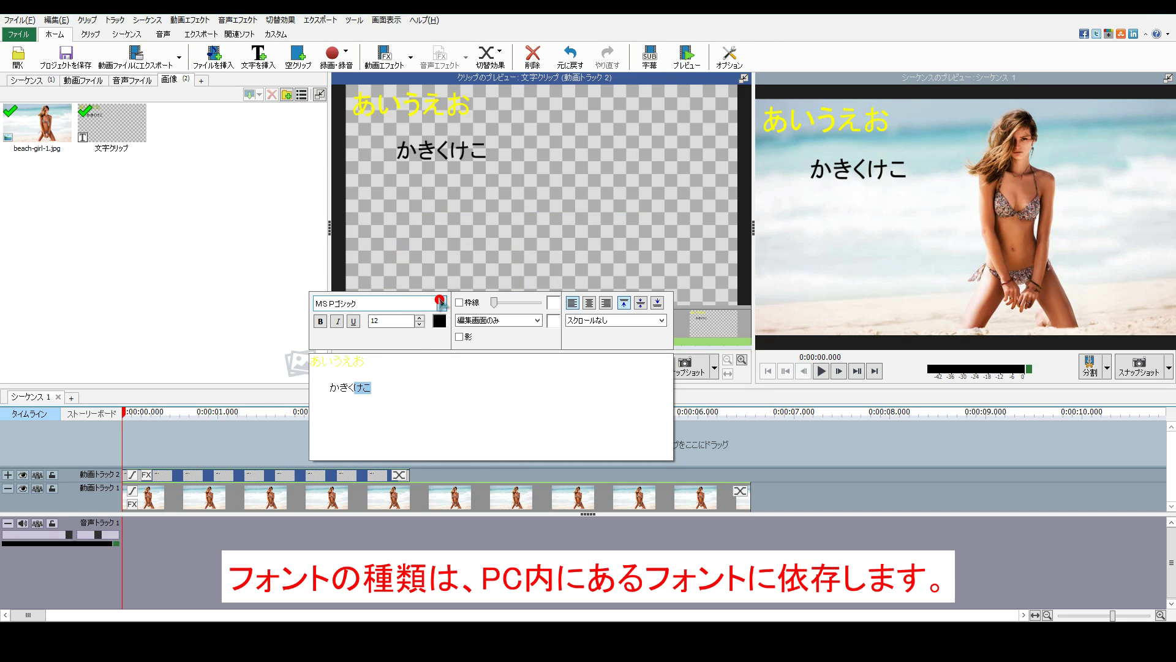
left_click(442, 303)
left_click(390, 362)
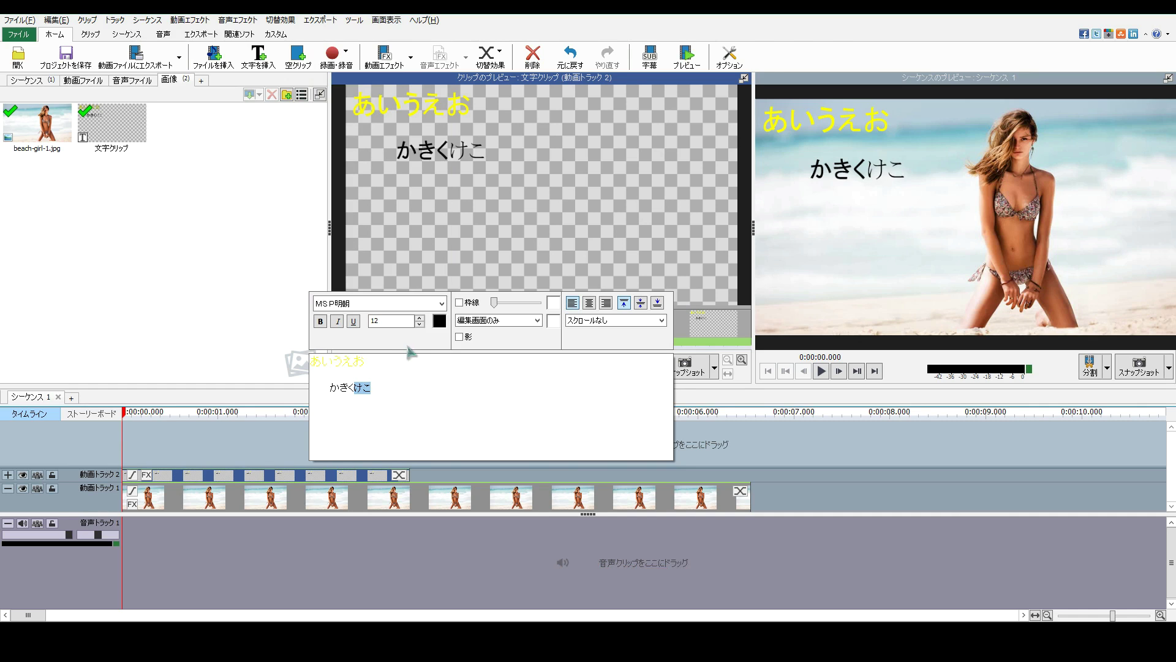
left_click(337, 321)
left_click(354, 321)
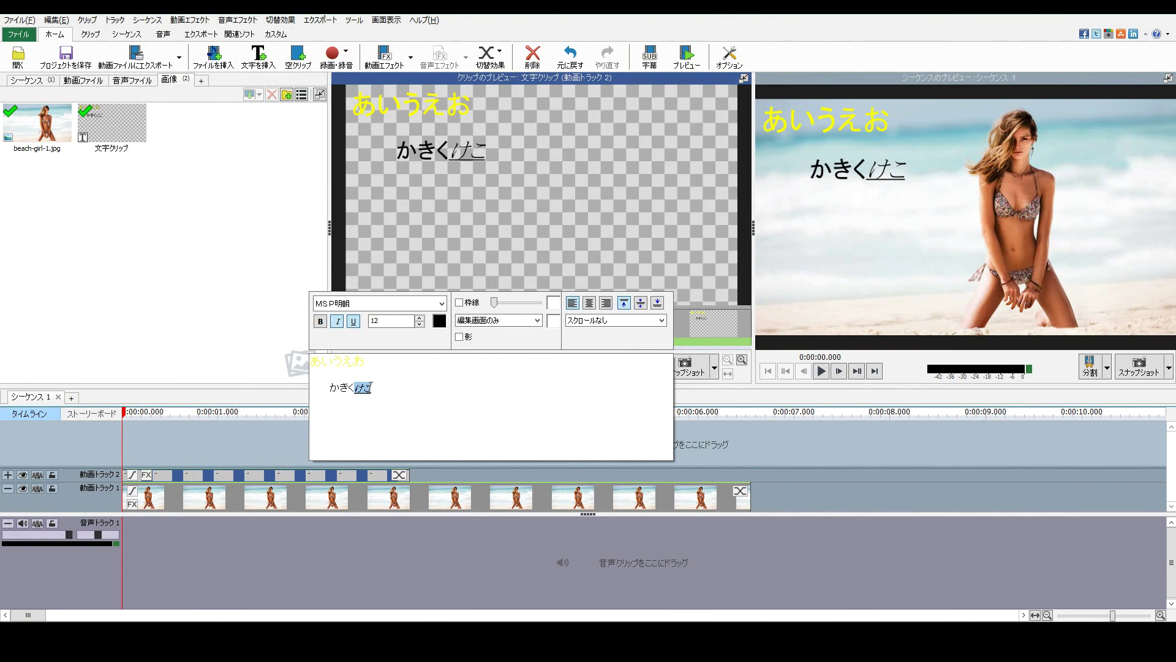
left_click(368, 387)
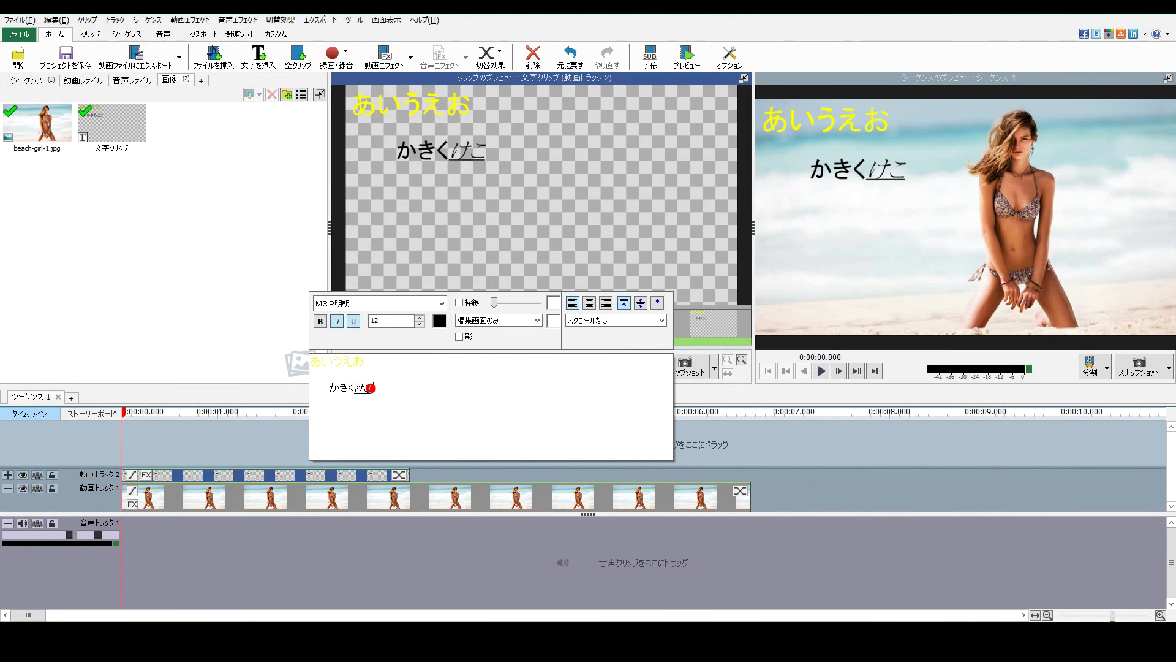
- Enable the text outline (枠線), trying a thicker outline before returning it to the minimum thickness and keeping its white colour
left_click(459, 303)
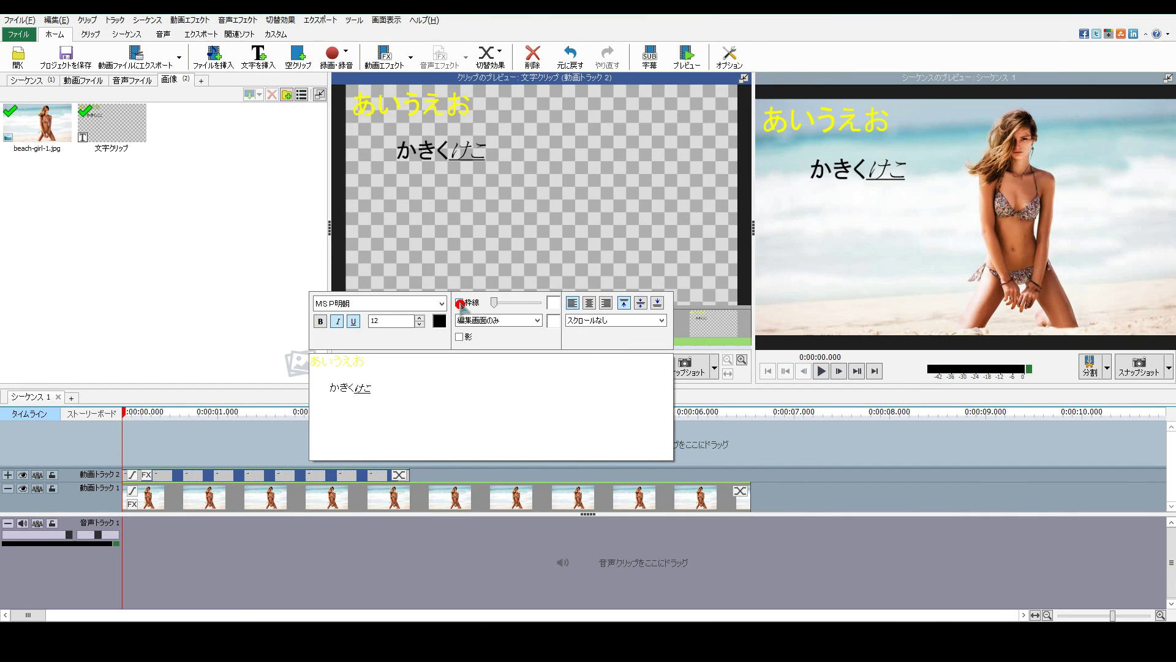
left_click(493, 302)
left_click_drag(493, 304, 521, 305)
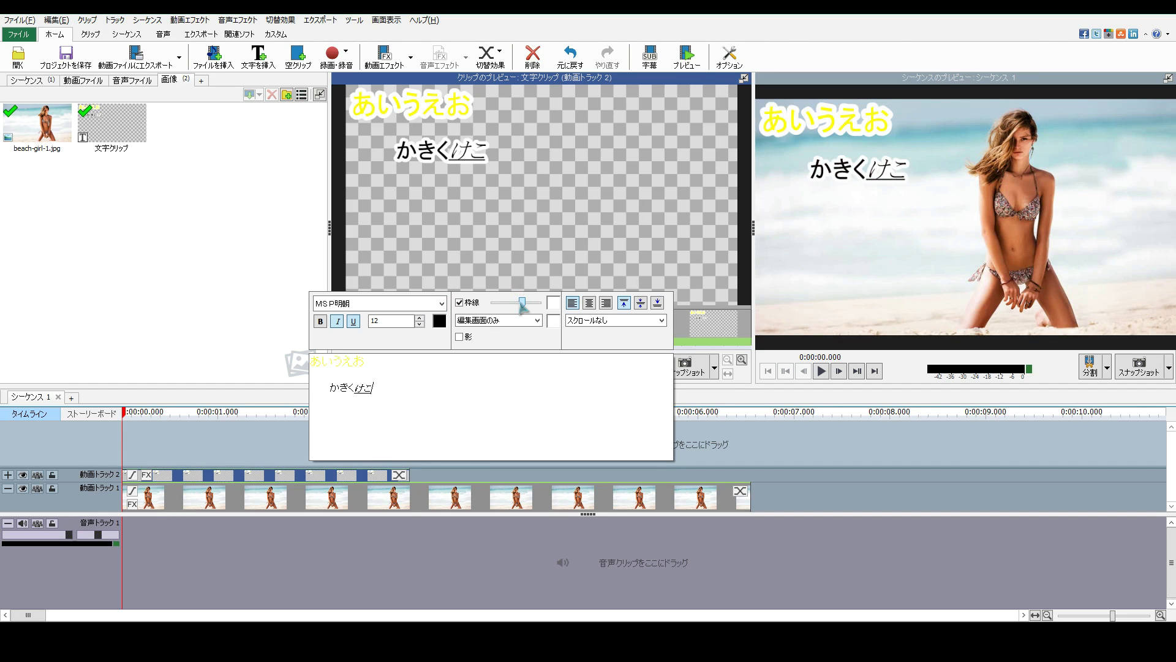
left_click_drag(522, 304, 481, 305)
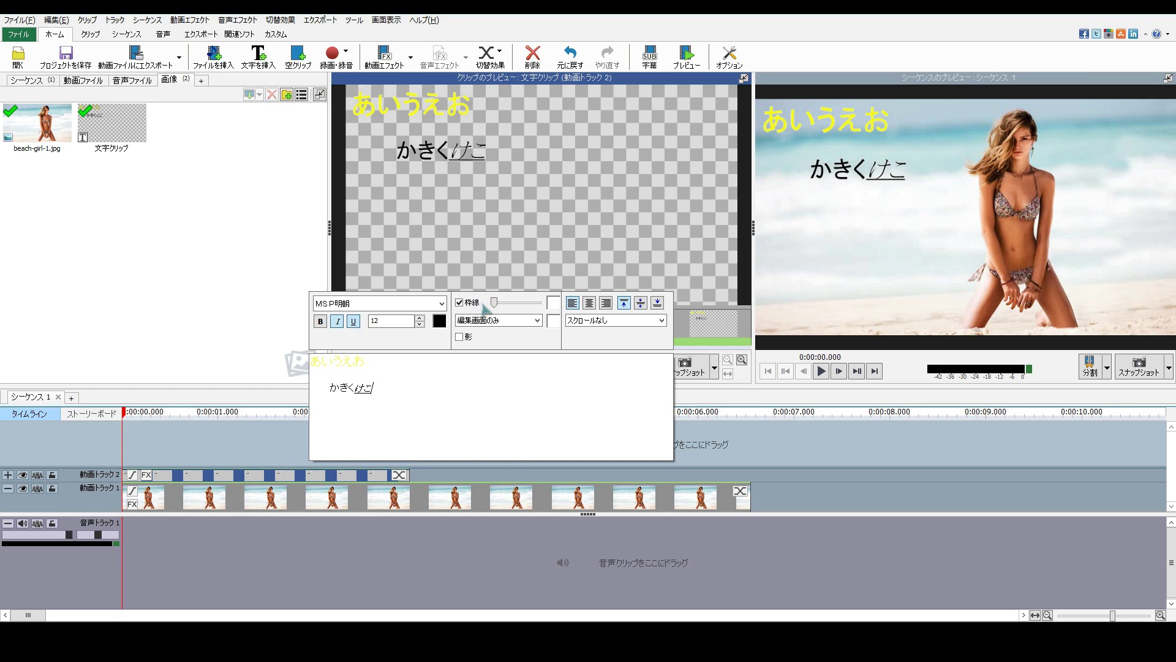
left_click(554, 303)
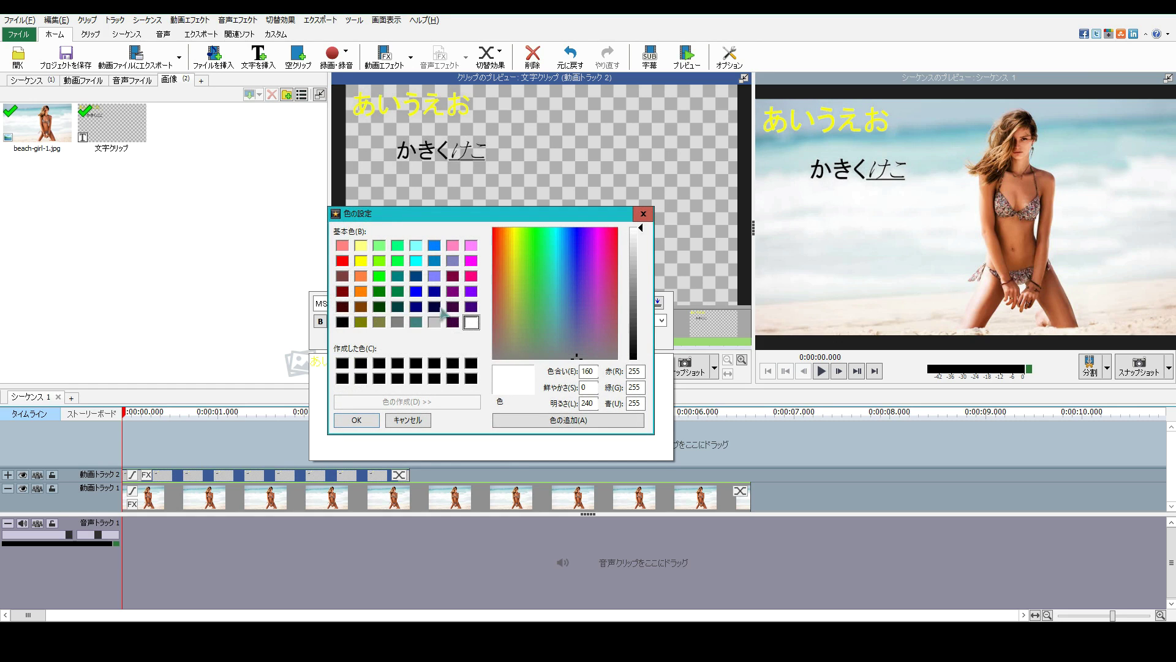
left_click(407, 420)
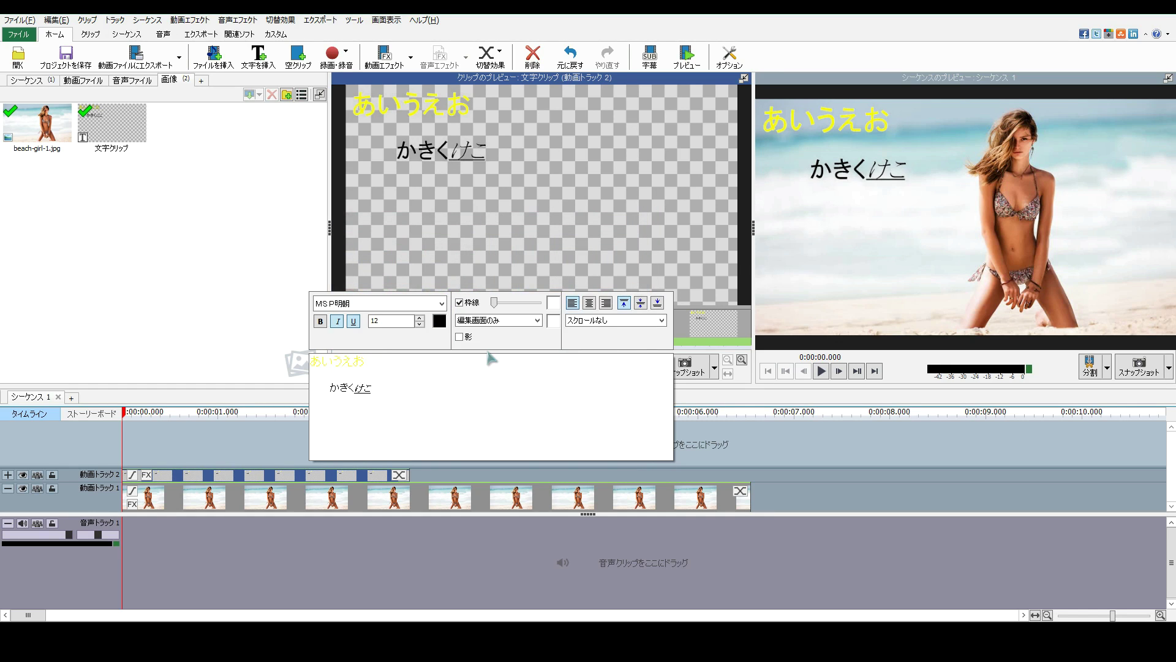
- Enable the shadow (影) on the text, comparing it on and off and leaving it on
left_click(459, 337)
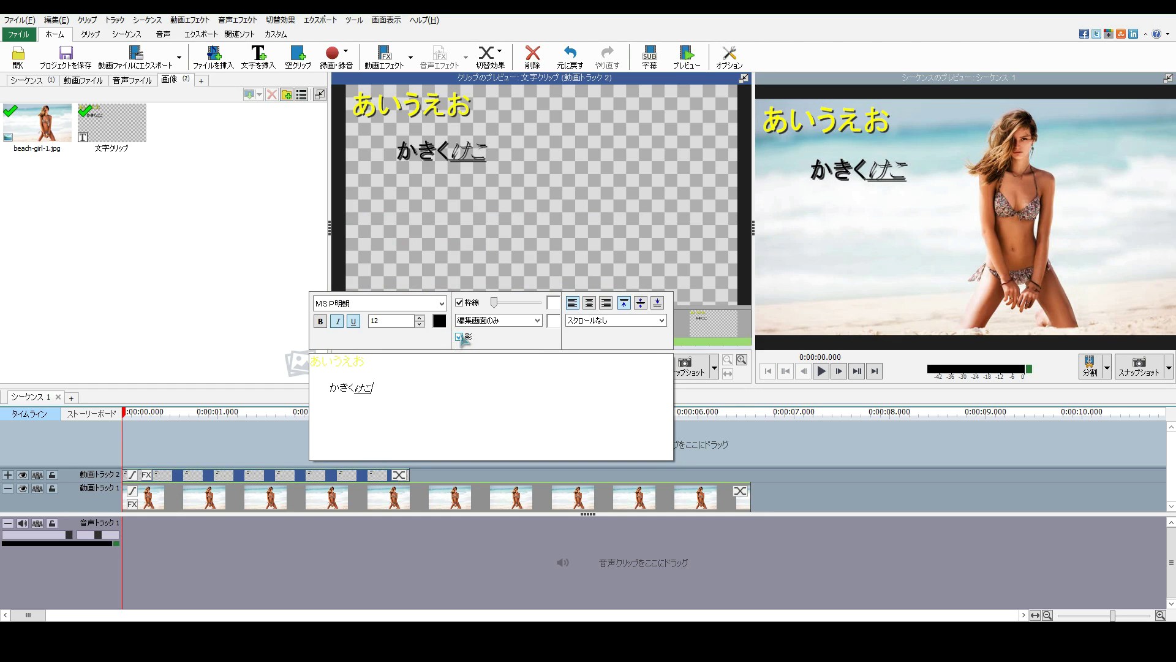
left_click(459, 336)
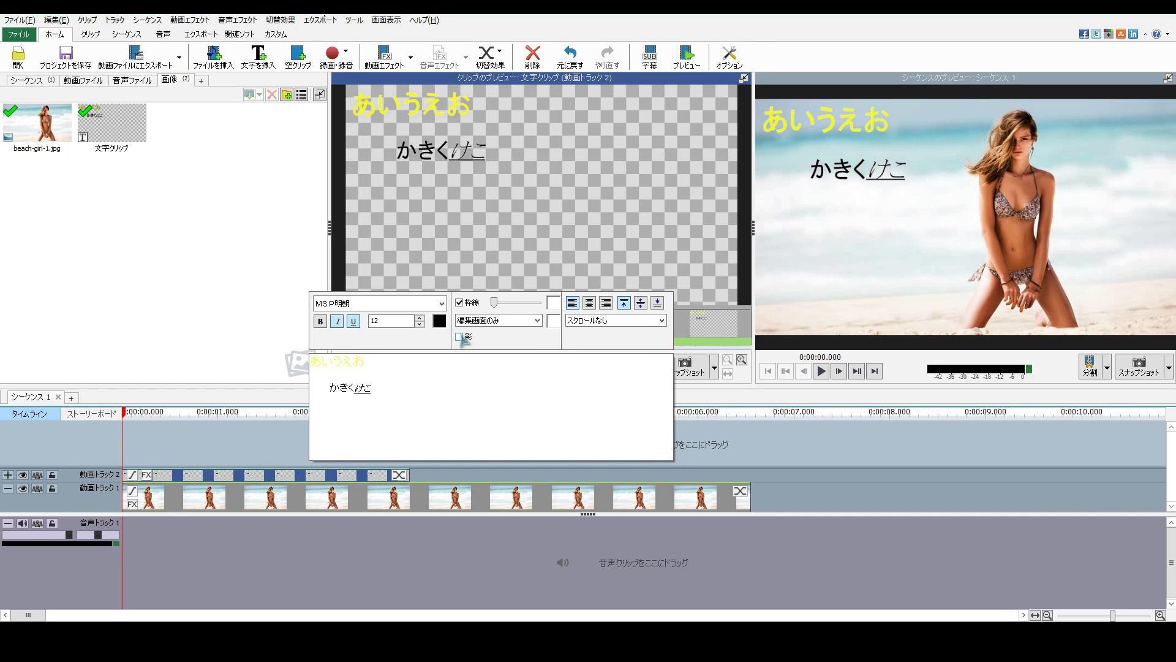
left_click(460, 337)
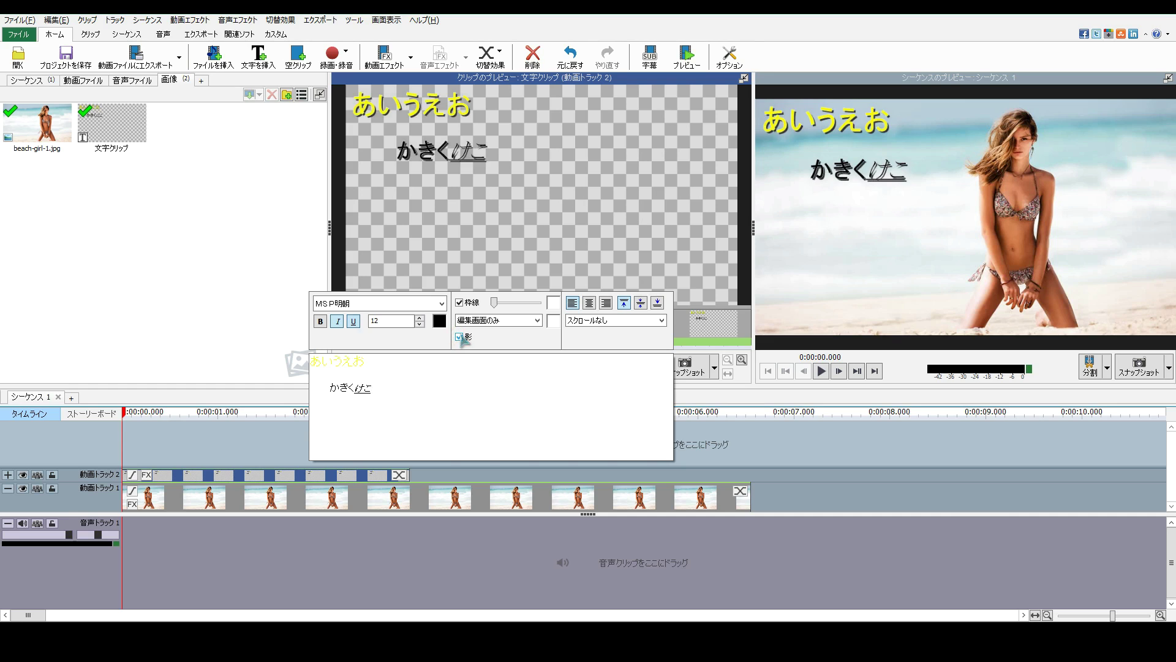
- Try centre and right horizontal alignment on the text, and restore left alignment
left_click(592, 304)
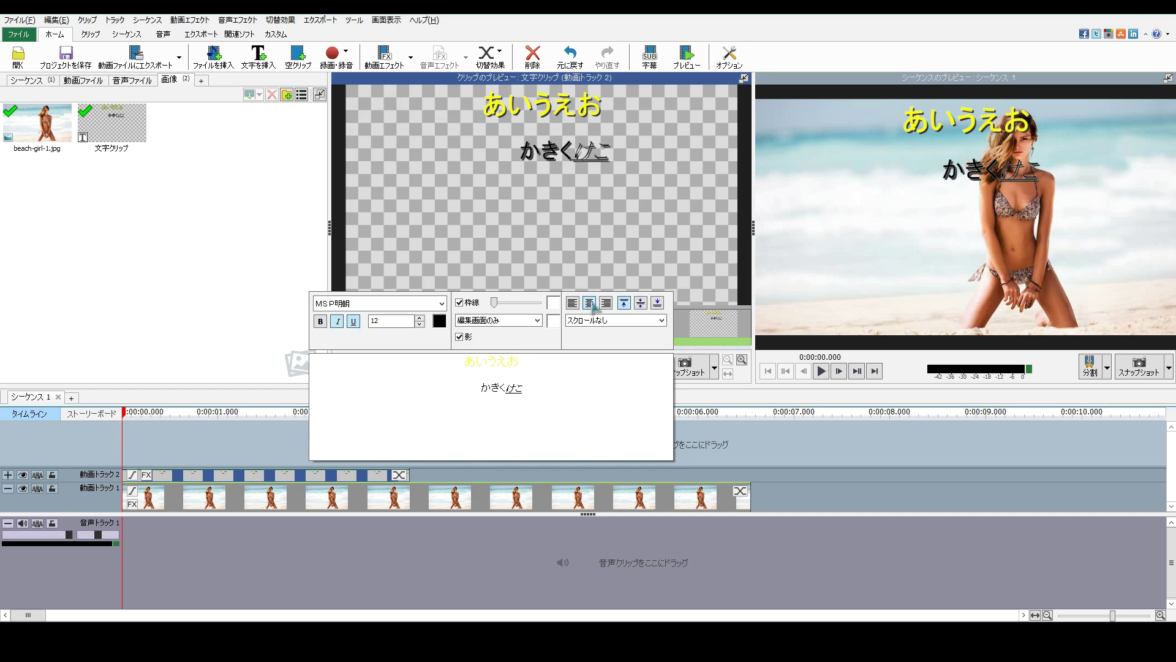
left_click(605, 304)
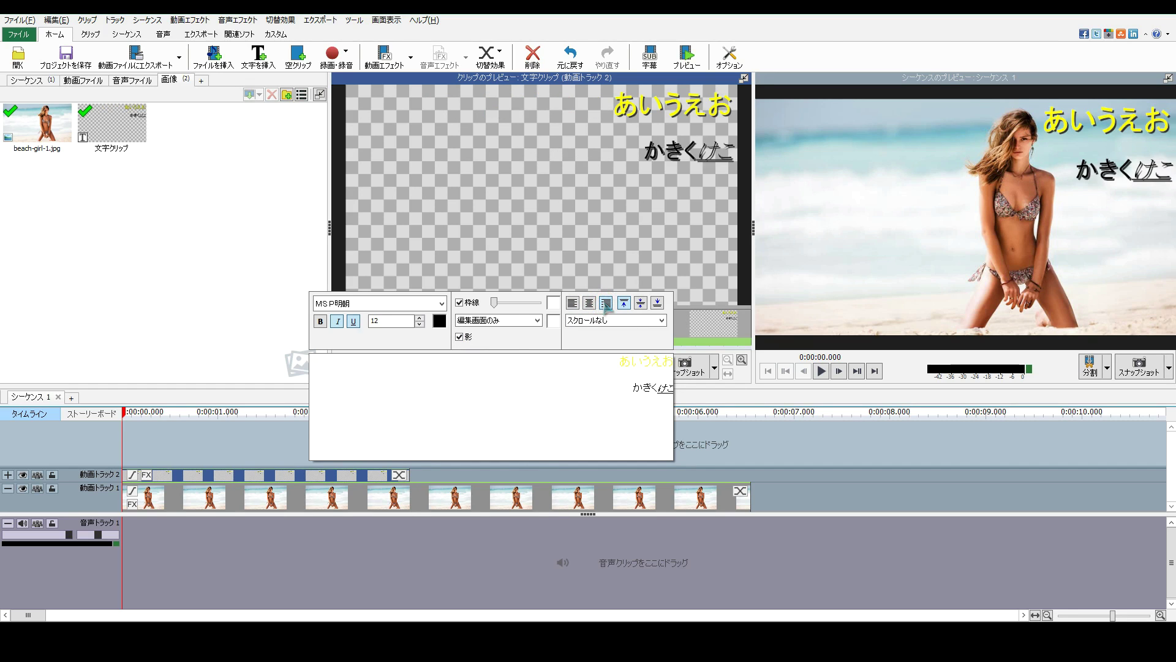
left_click(572, 303)
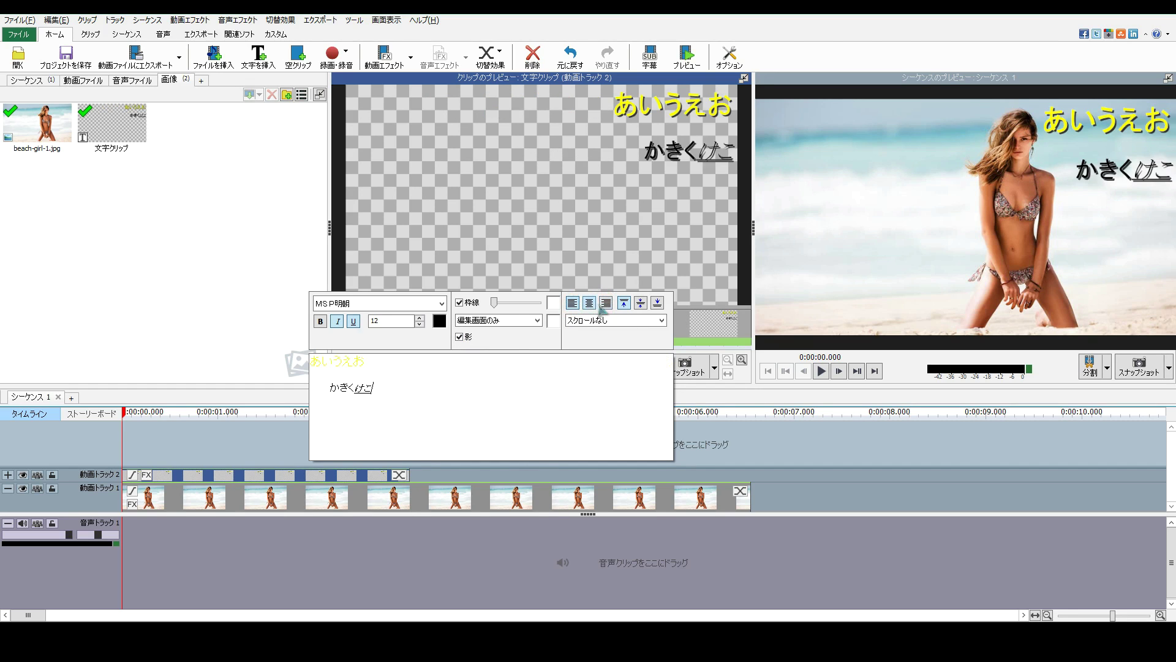
- Try middle and bottom vertical alignment on the text, and restore top alignment
left_click(640, 304)
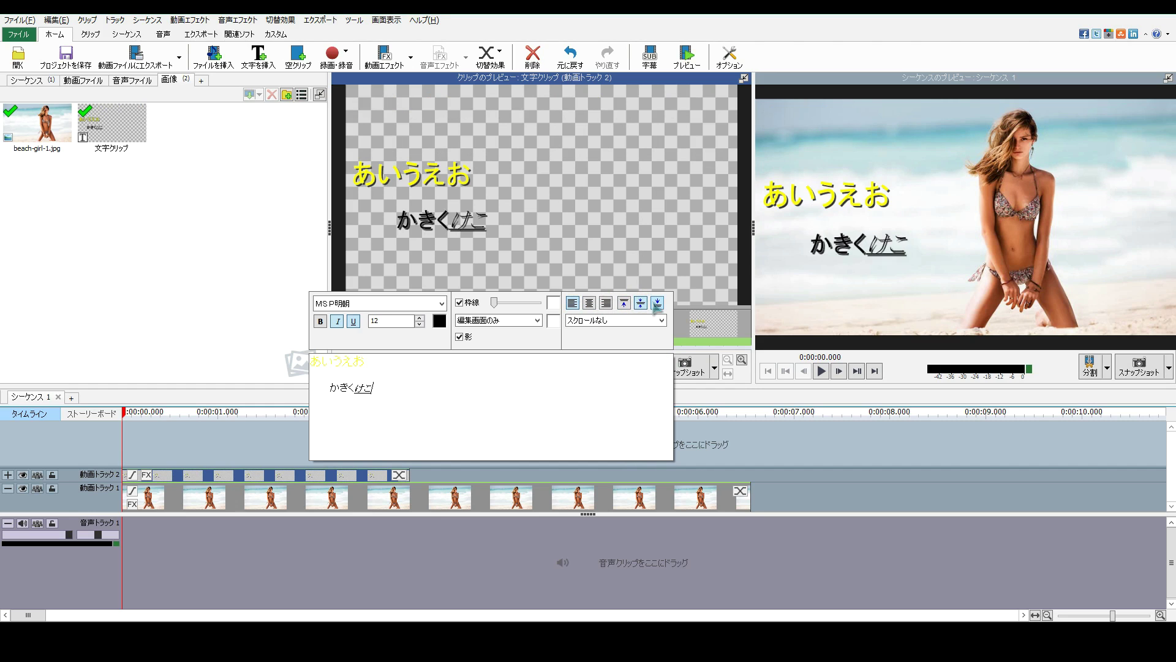
left_click(657, 303)
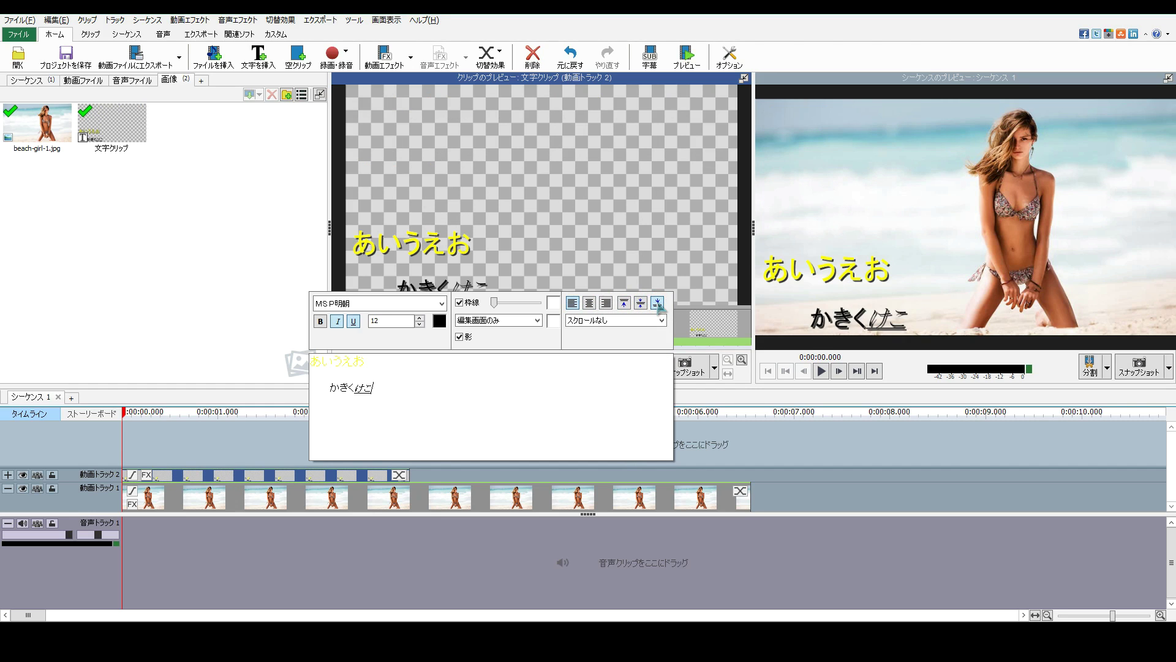
left_click(623, 304)
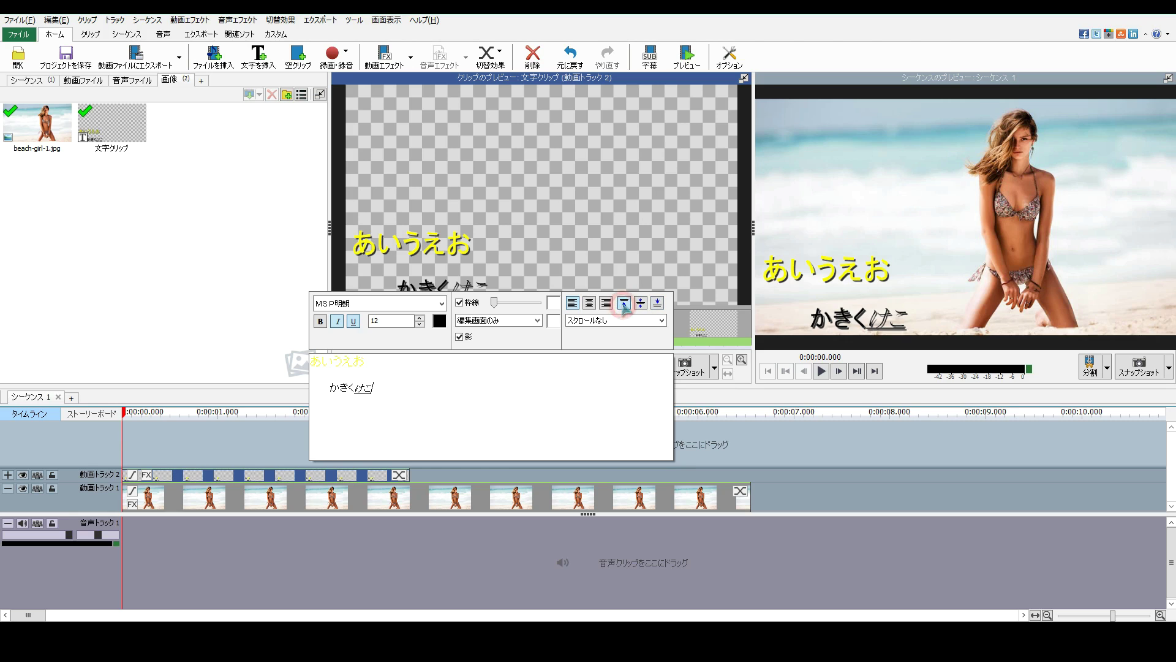
- Try the left-to-right scroll (左から右へスクロール) on the text clip and preview the motion by scrubbing the timeline from the start
left_click(661, 320)
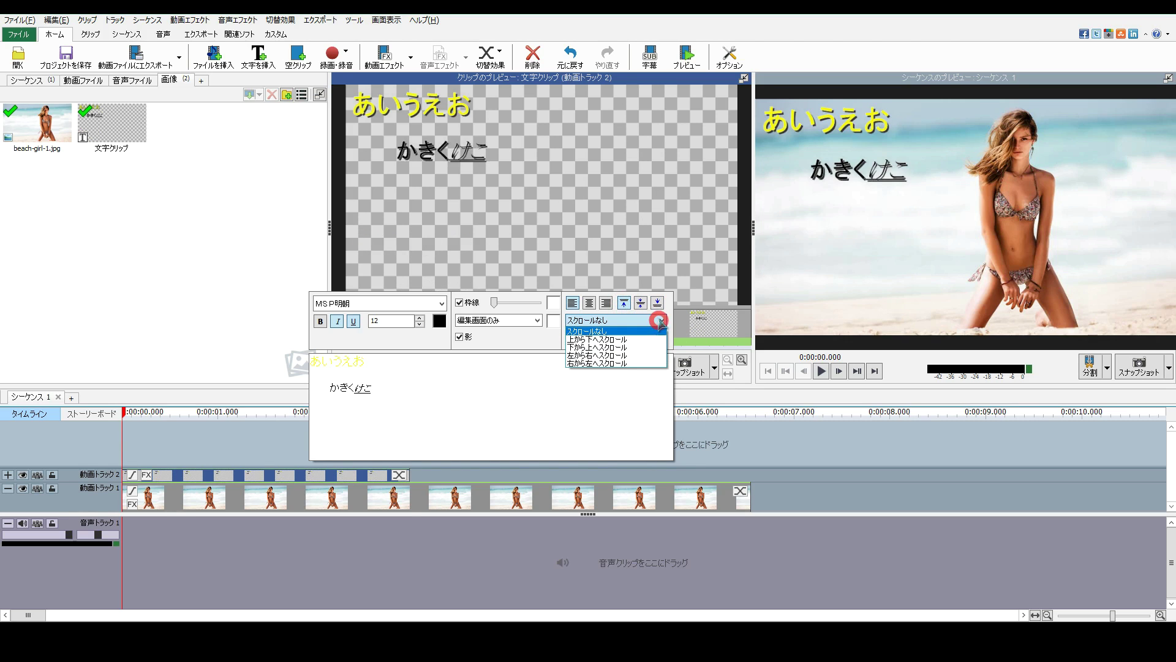
left_click(595, 355)
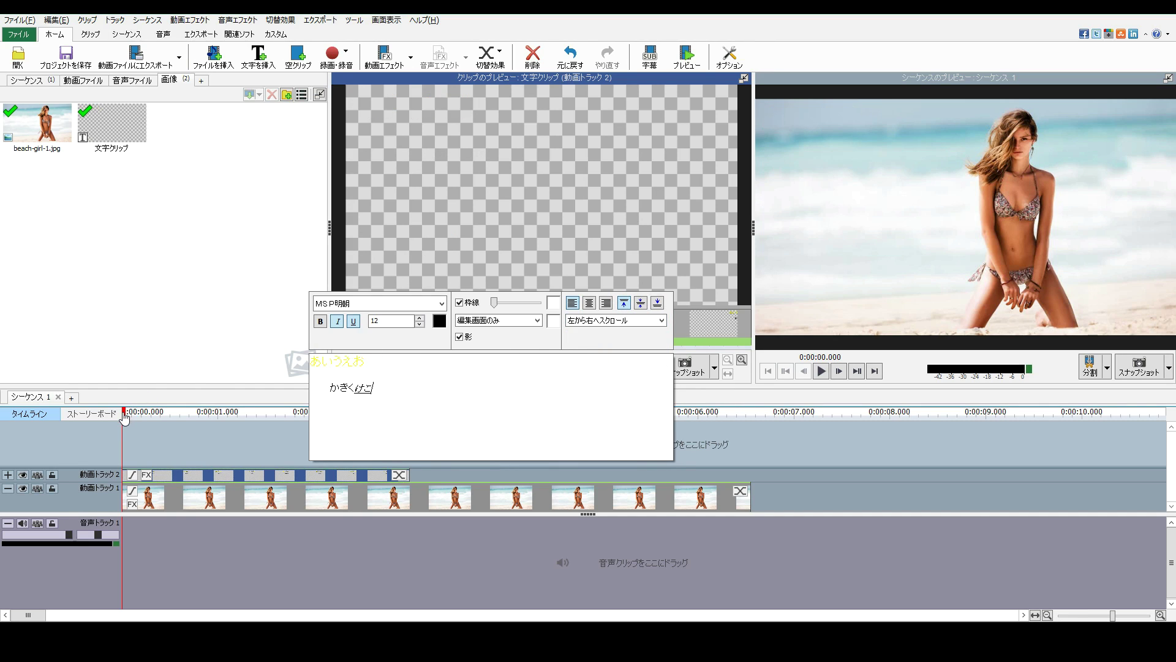
mouse_move(124, 416)
left_mouse_down()
mouse_move(432, 428)
mouse_move(115, 414)
left_mouse_up()
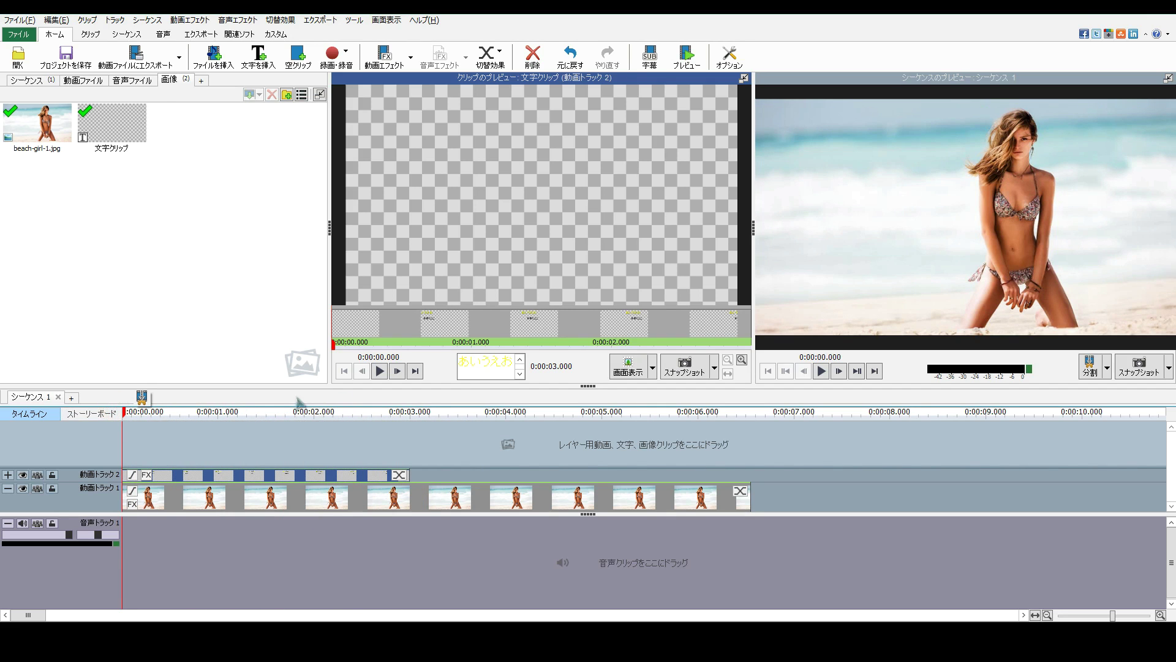
- Reopen the clip's text for editing, try the top-to-bottom scroll (上から下へスクロール), and scrub the timeline to preview it
left_click(474, 368)
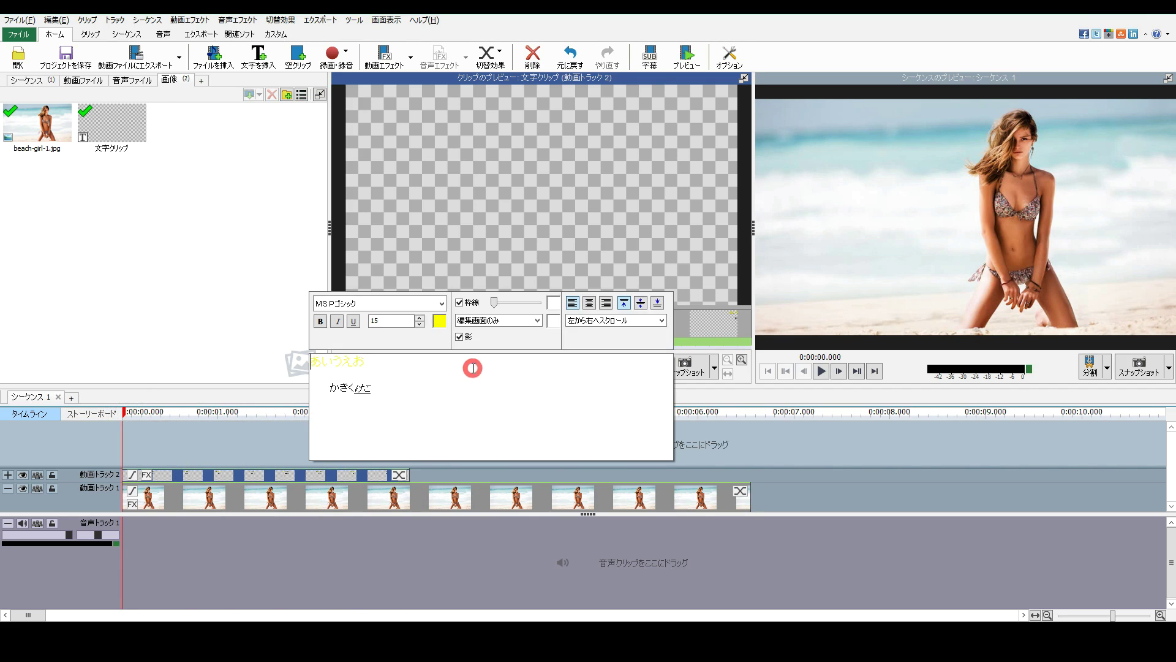
left_click(661, 320)
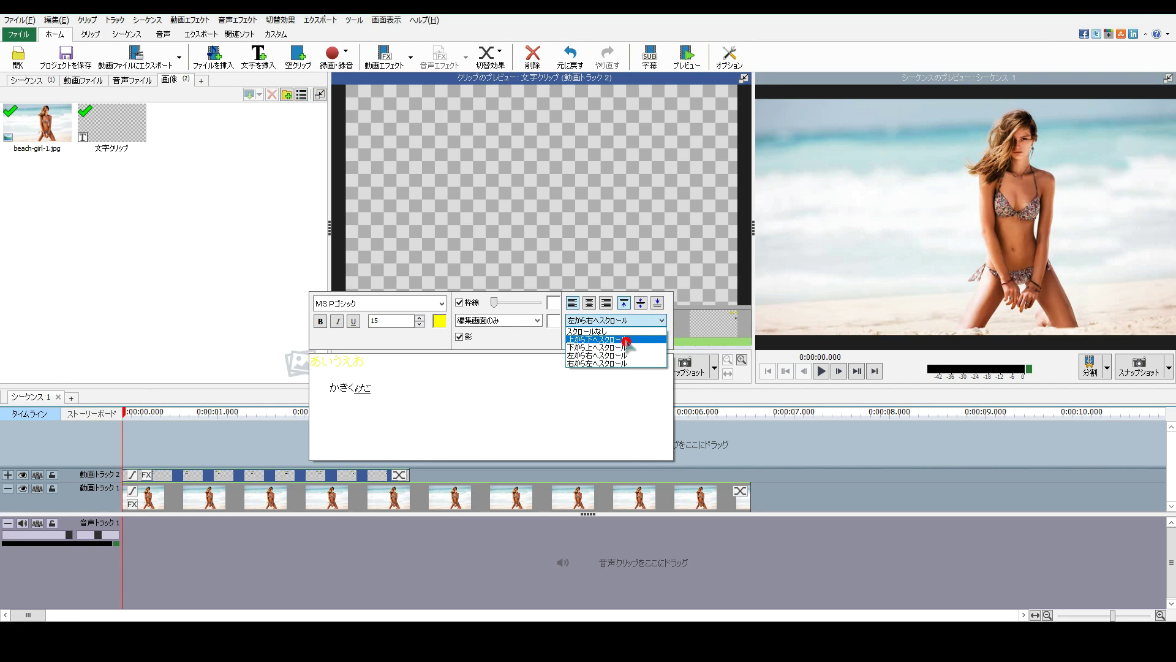
left_click(625, 340)
mouse_move(125, 416)
left_mouse_down()
mouse_move(390, 437)
mouse_move(123, 423)
left_mouse_up()
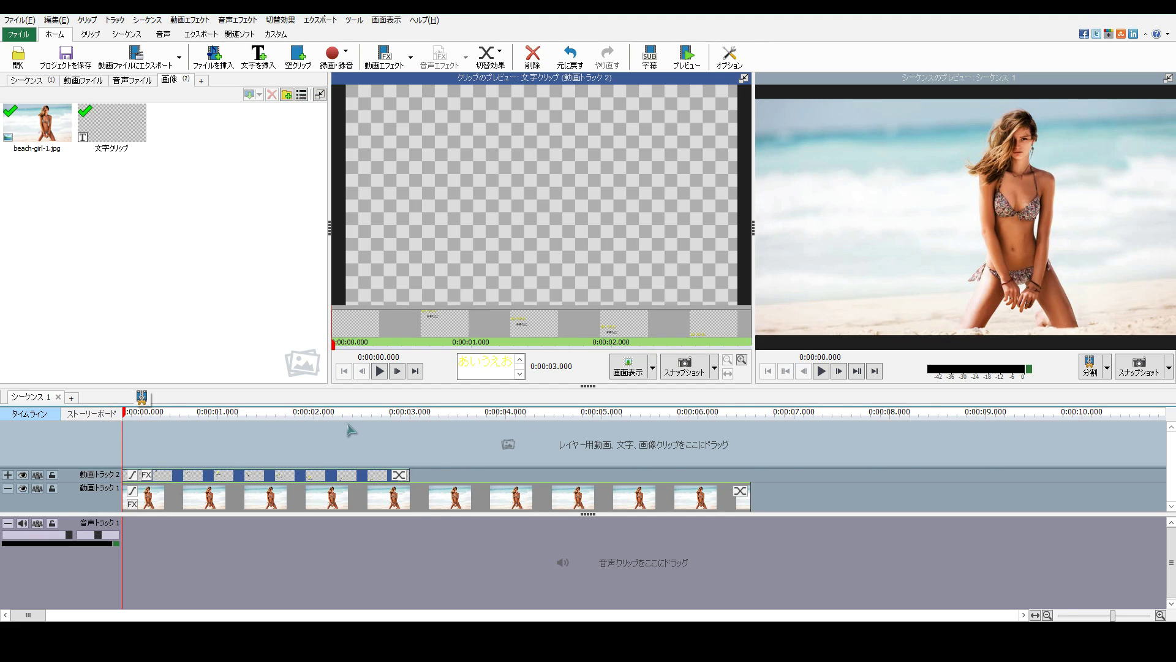
- Reopen the clip's text for editing and set its scrolling back to none (スクロールなし)
left_click(508, 370)
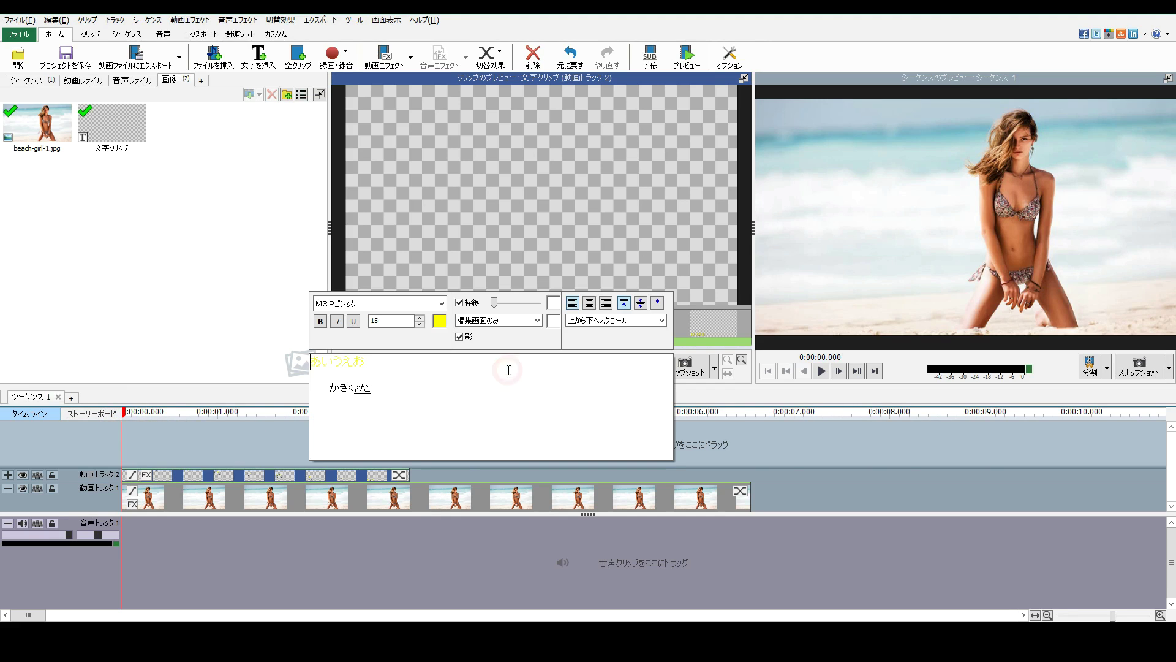
left_click(634, 321)
left_click(628, 331)
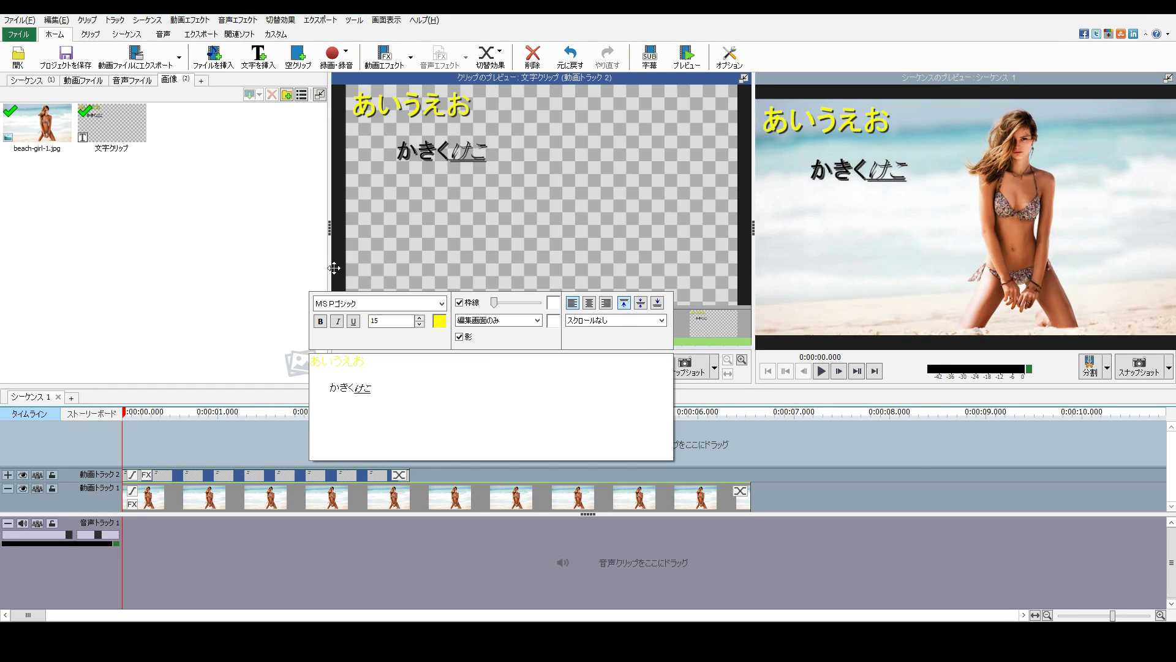
- Close the text editor, select the text clip on video track 2, and move its text slightly lower within the clip preview
left_click(242, 235)
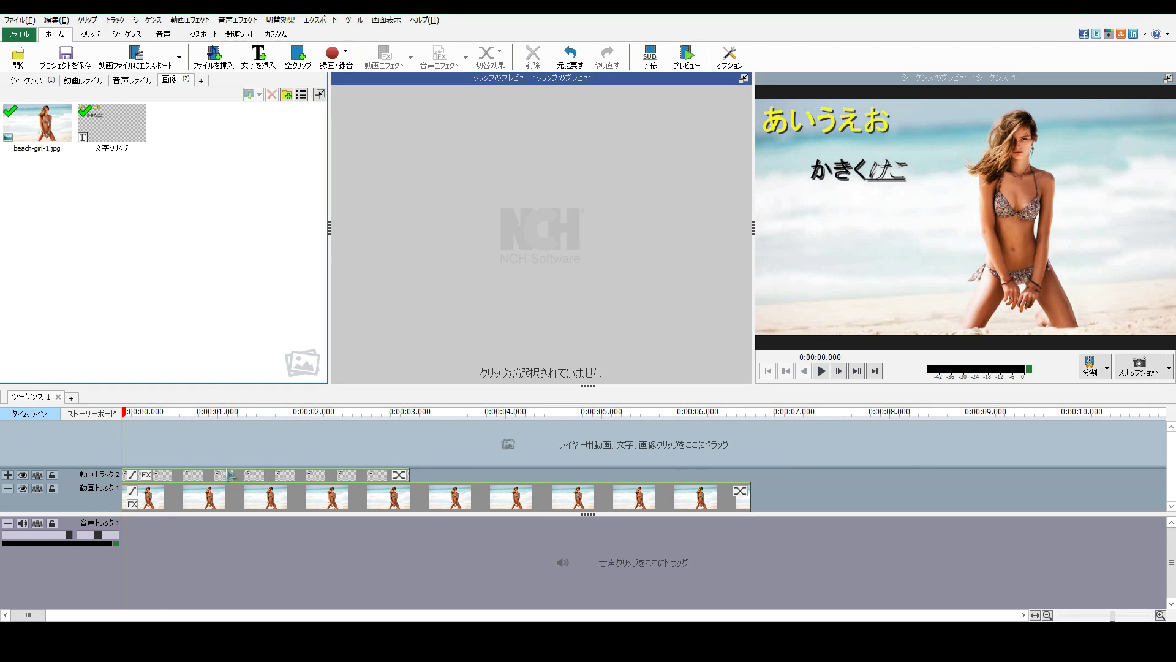
left_click(230, 475)
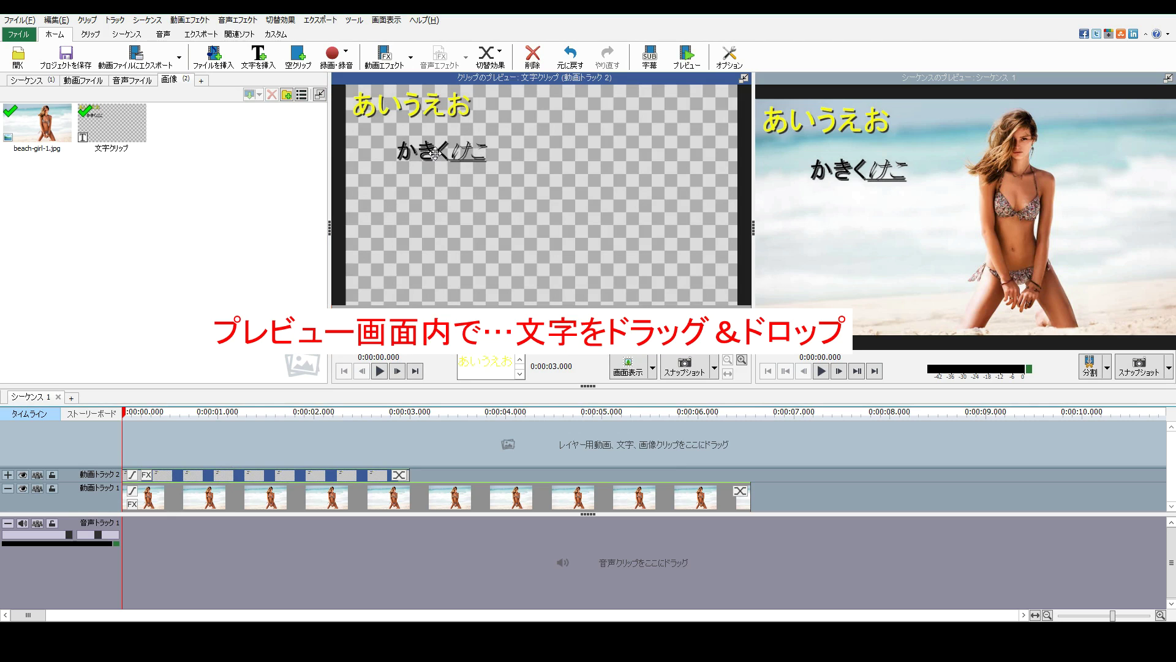
left_click_drag(439, 148, 424, 190)
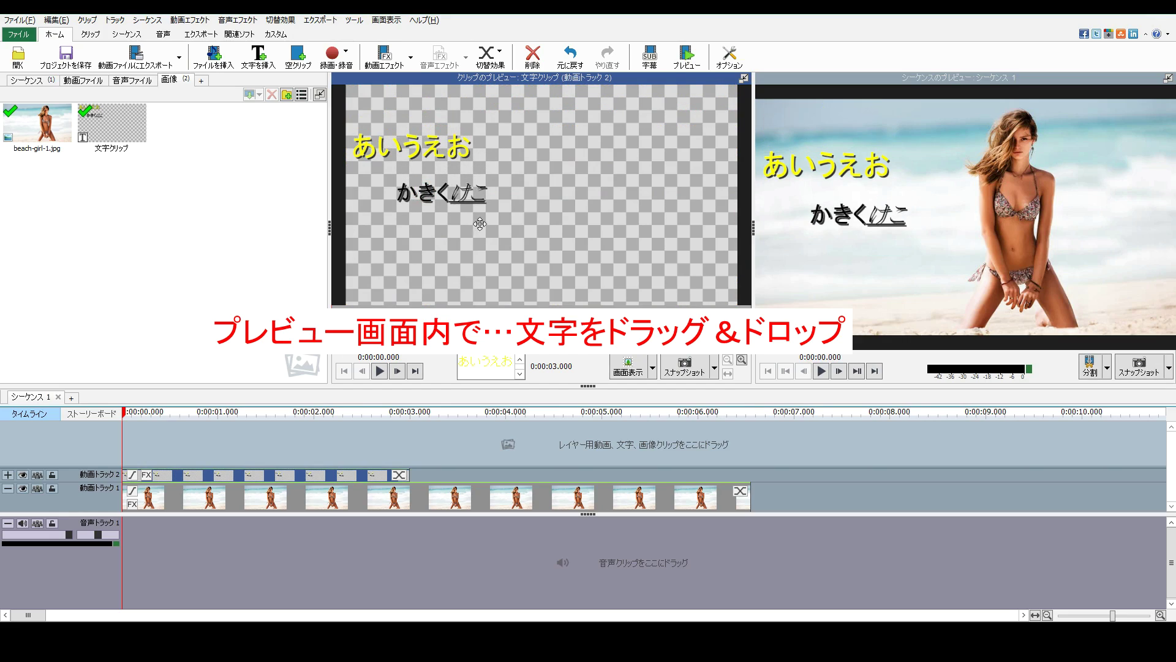